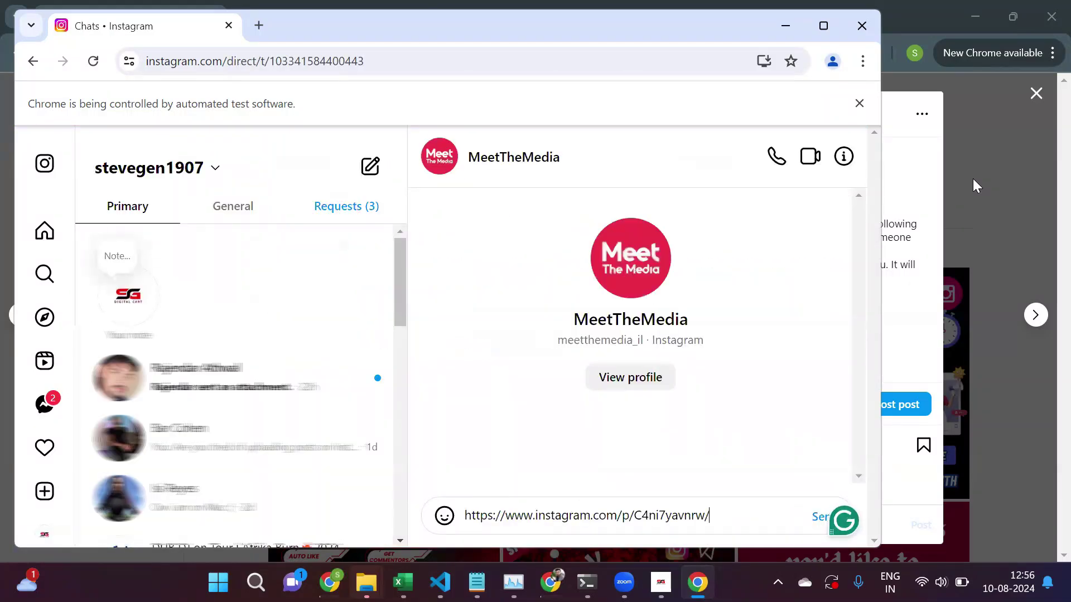
- Send MeetTheMedia the post link and the 'Discounted Offer for first 500 customers' promo message
key("Return")
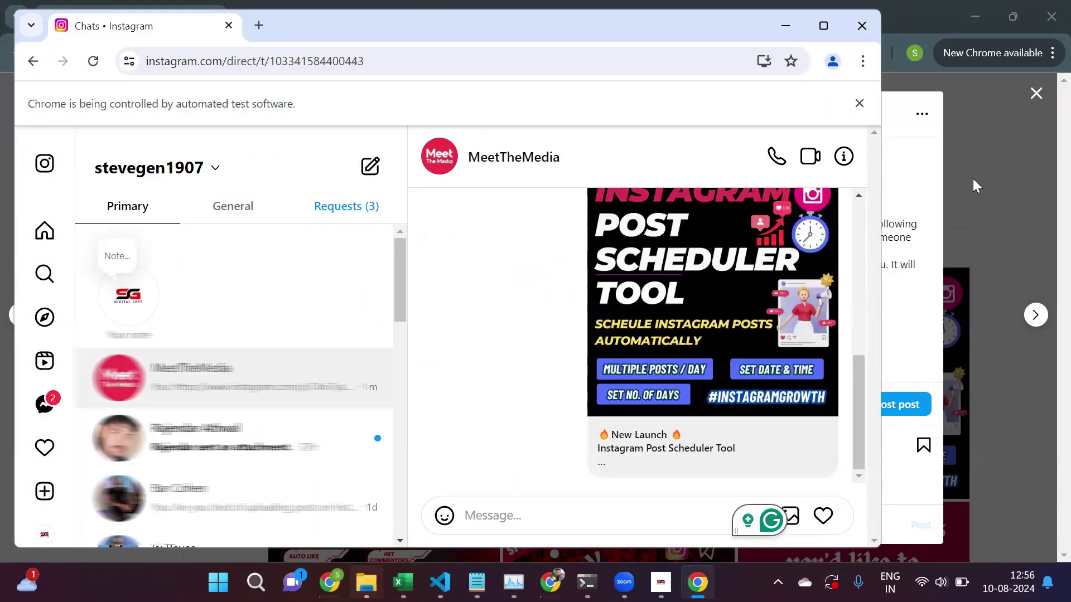
type("🎁 Discounted Offer for first 500 customers. Are you tired of uploading posts on Instagram daily by following timelines and wondered if it could be automated or if someone would do it for You? Great! our Instagram Post Scheduler Tool will do it for you. It will save hours of manual work o")
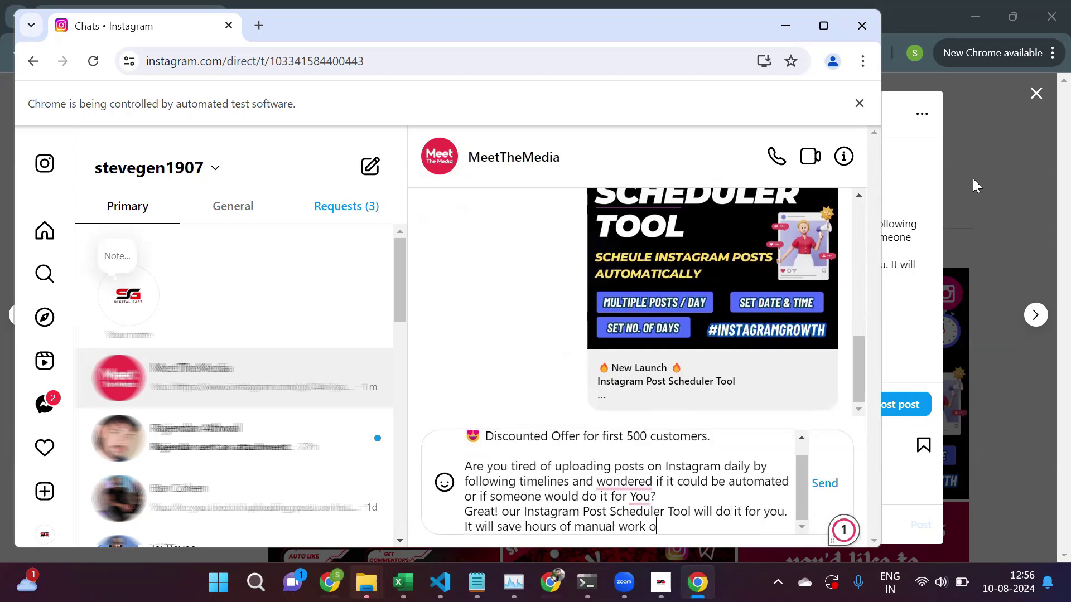
type("f uploading posts.")
key("Return")
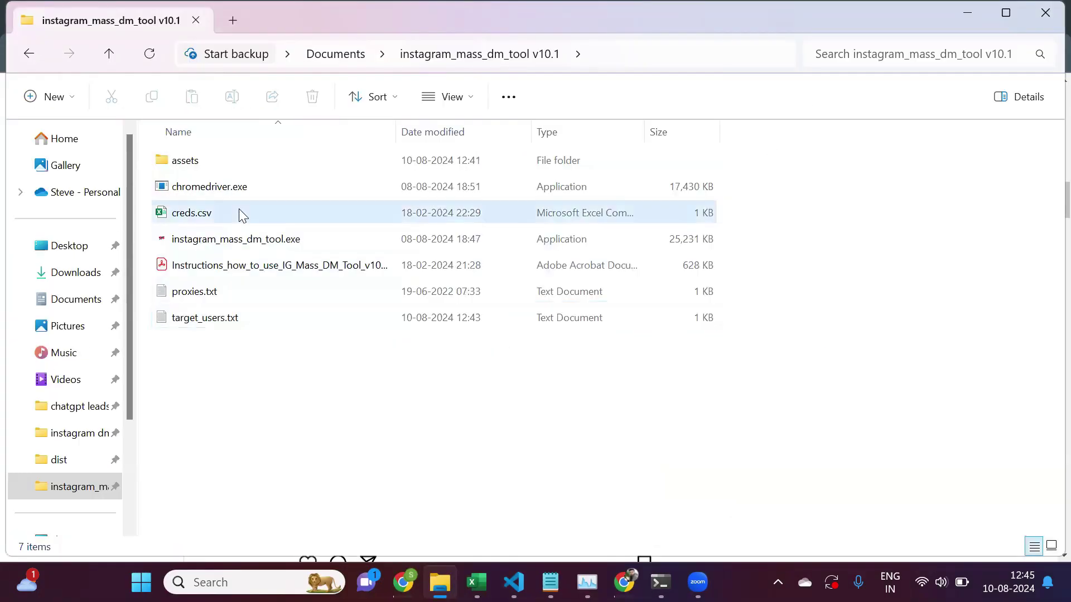
- Open creds.csv in Excel and check the Session Cookie and User Agent column headings
left_click(240, 212)
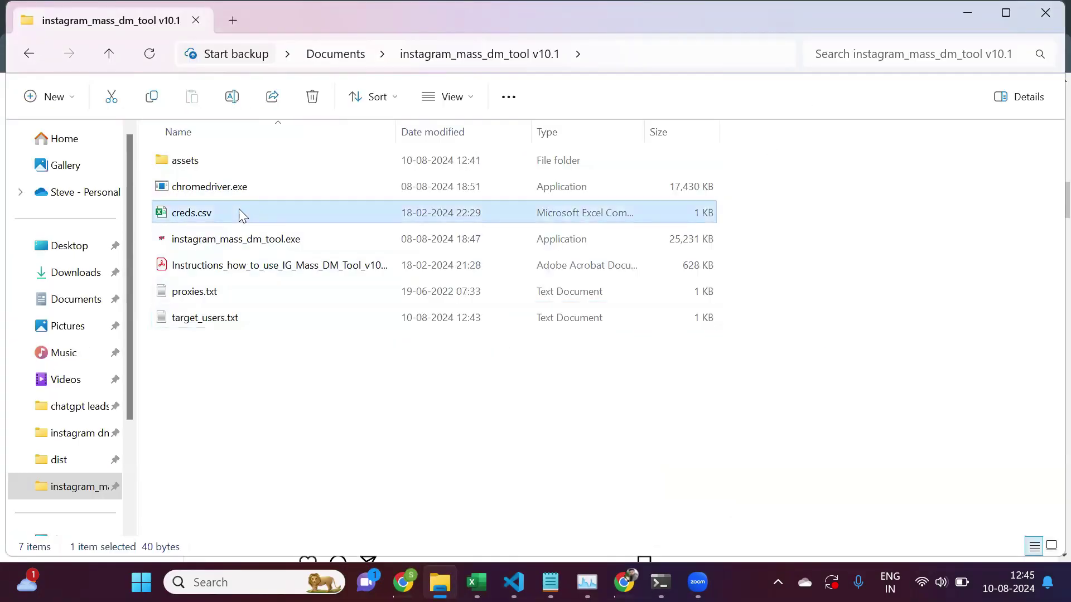
double_click(241, 213)
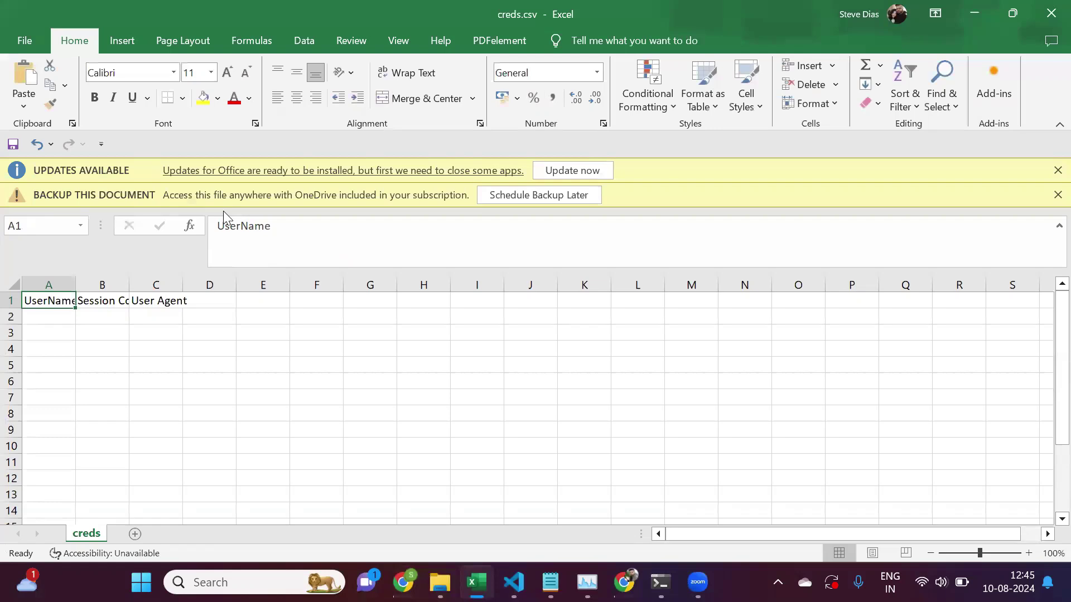
key("Right")
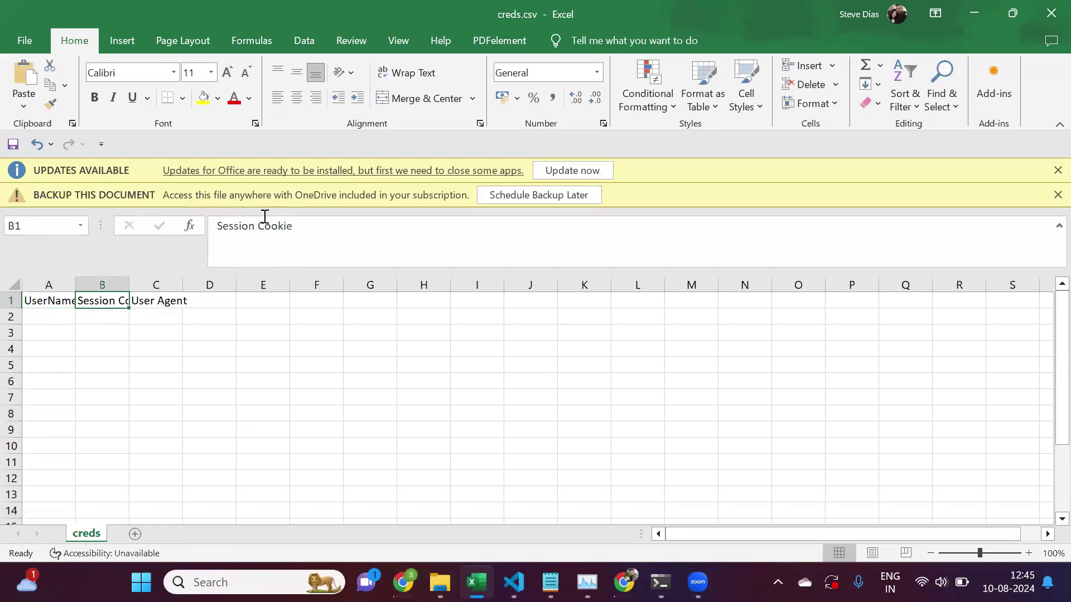
double_click(250, 225)
left_click(160, 304)
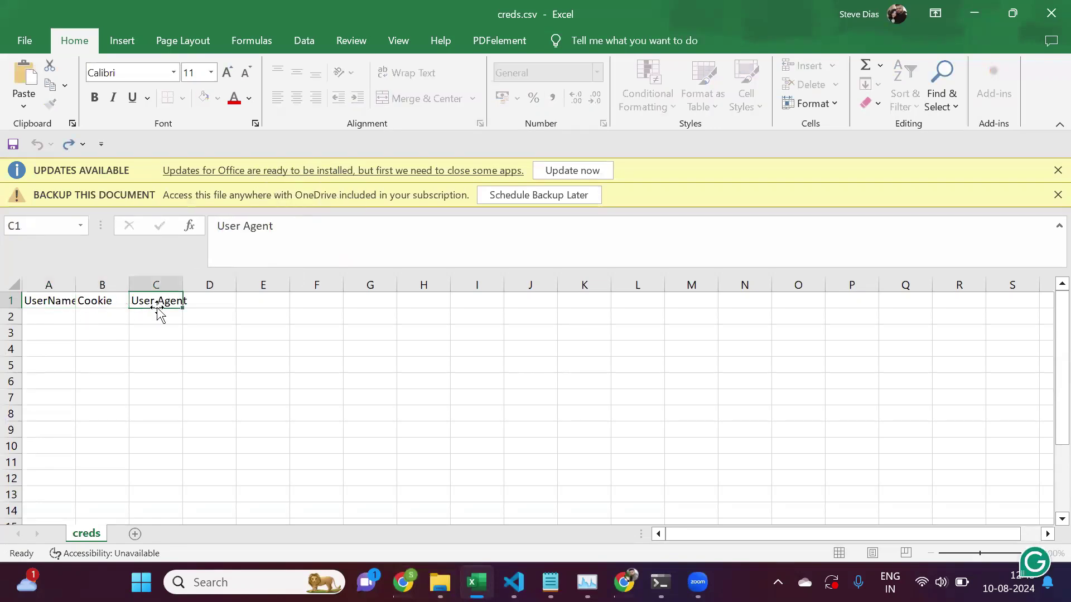
left_click(63, 323)
type("stevegen1907")
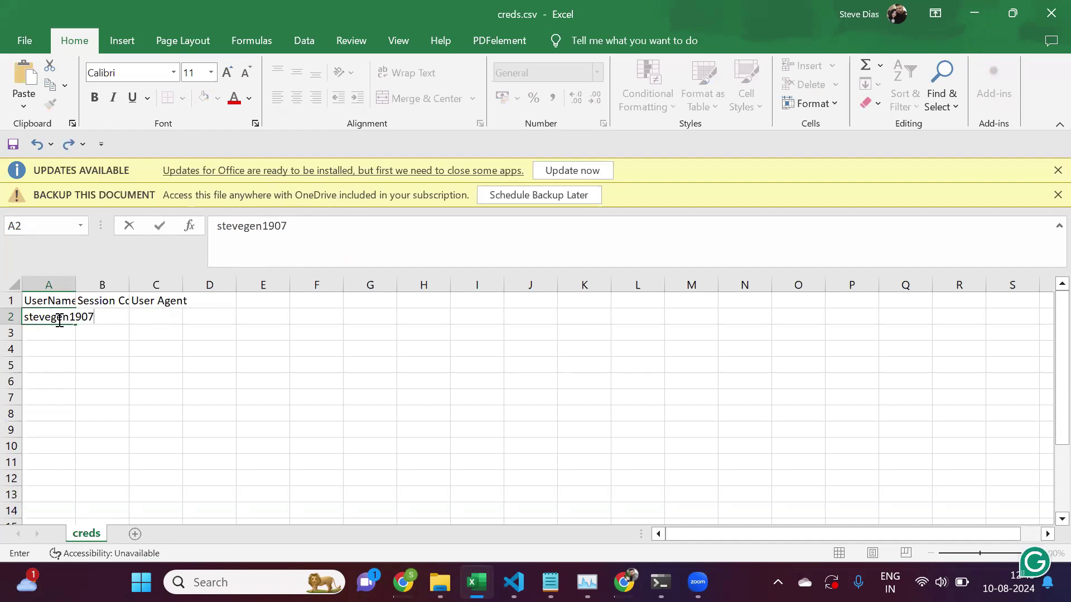
key("Tab")
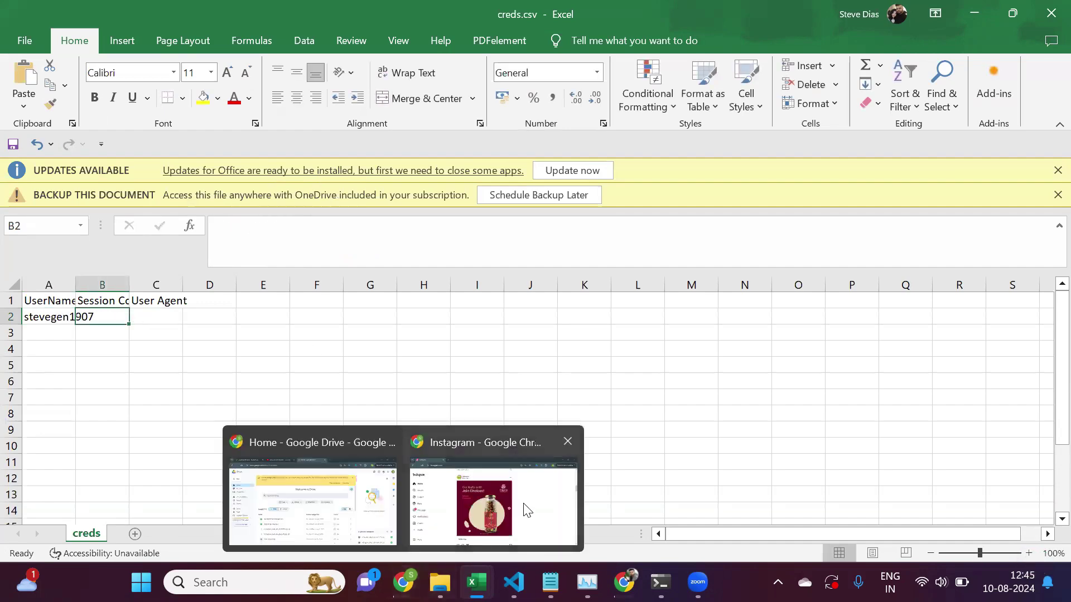
- Export all instagram.com cookies to the clipboard with Chrome's EditThisCookie extension
left_click(526, 509)
left_click(869, 54)
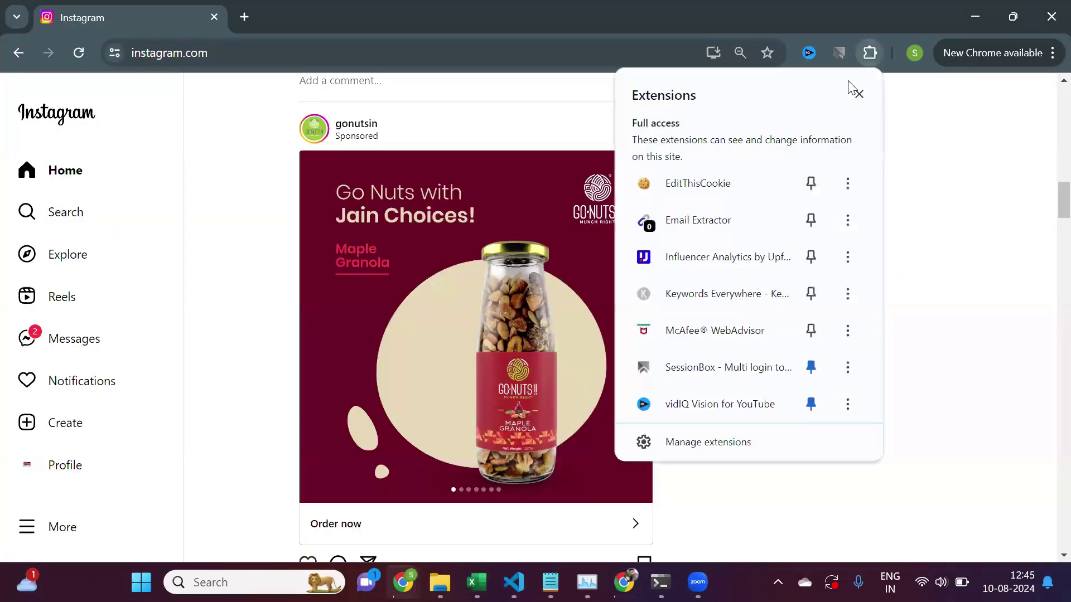
left_click(757, 184)
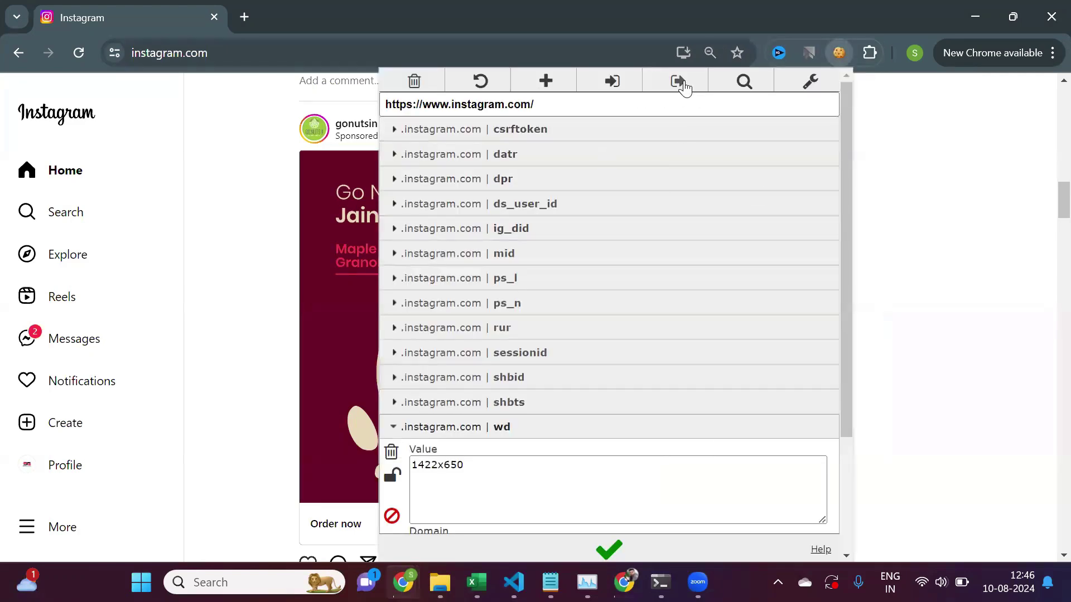
left_click(682, 85)
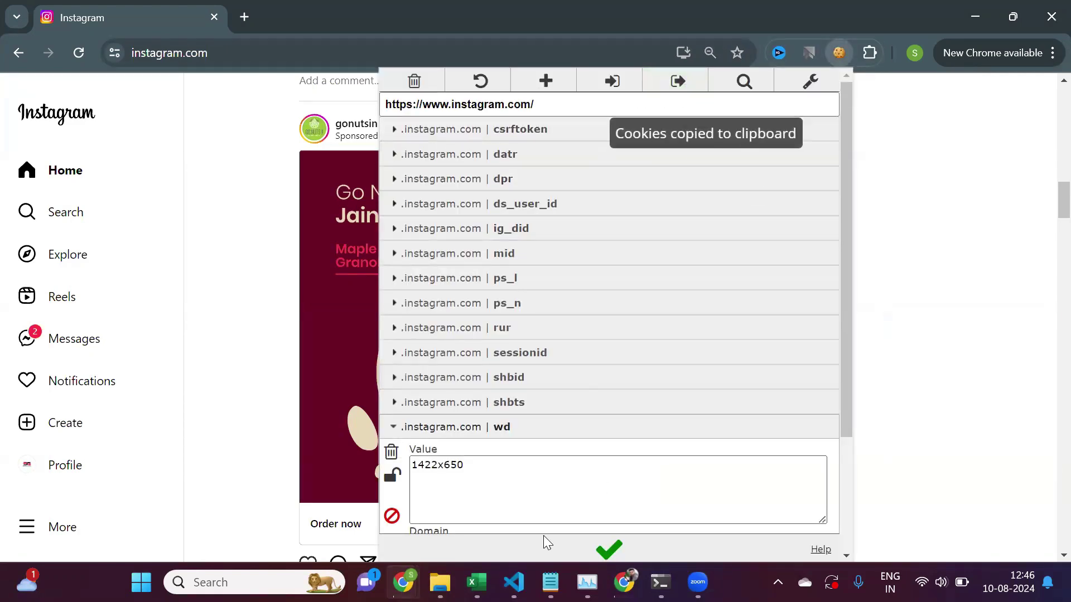
- Paste the cookie JSON into Session Cookie cell B2 of creds.csv
mouse_move(476, 582)
left_click(686, 502)
left_click(111, 319)
key("BackSpace")
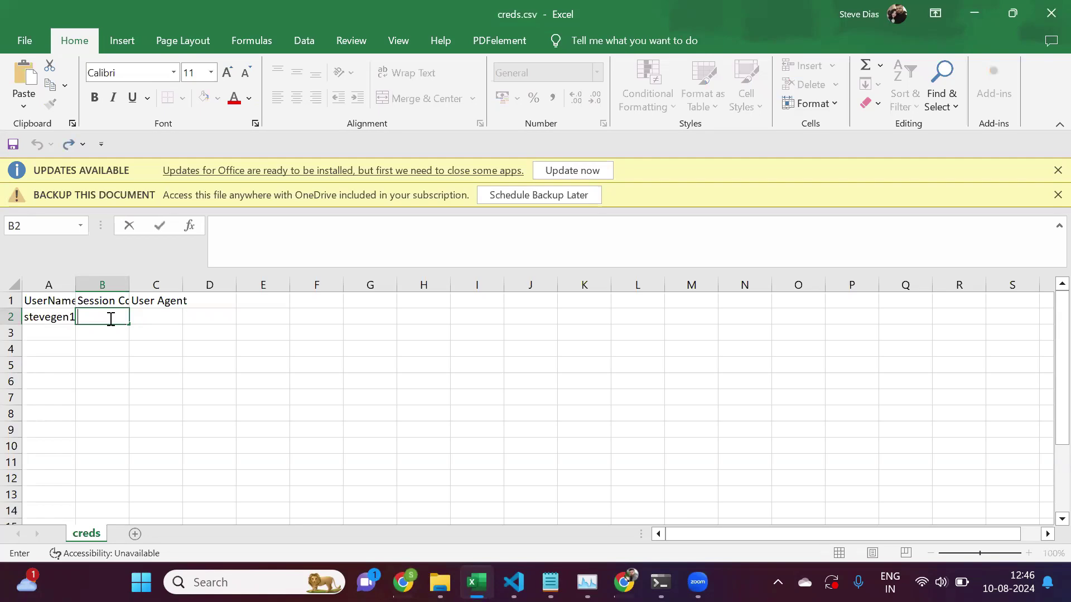
key("ctrl+v")
key("Tab")
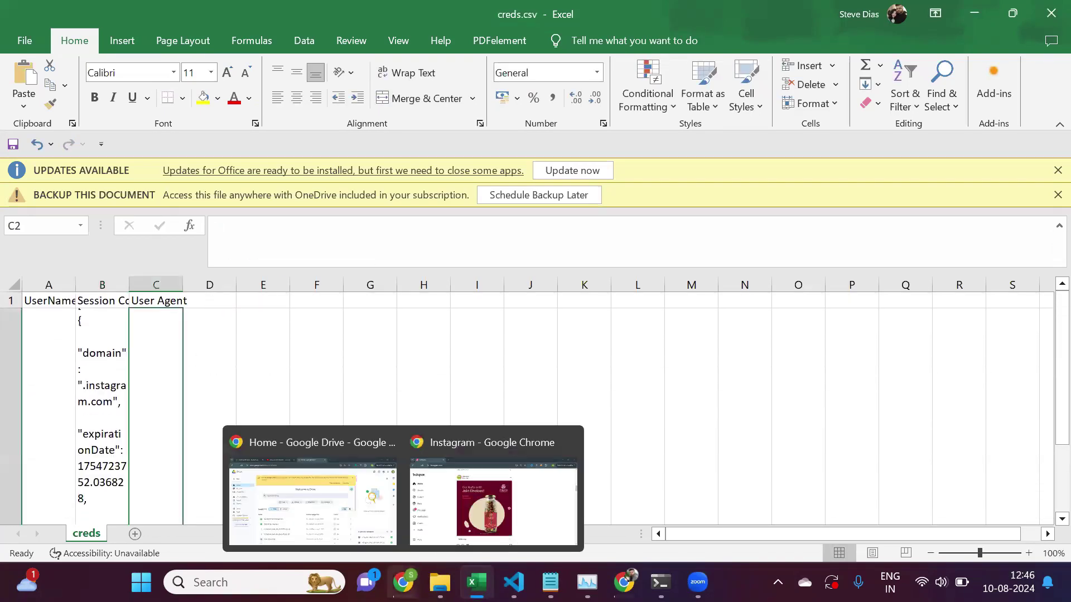
- Search 'my user agent' in a new Chrome tab and select the user-agent string
left_click(490, 488)
key("ctrl+t")
type("my ")
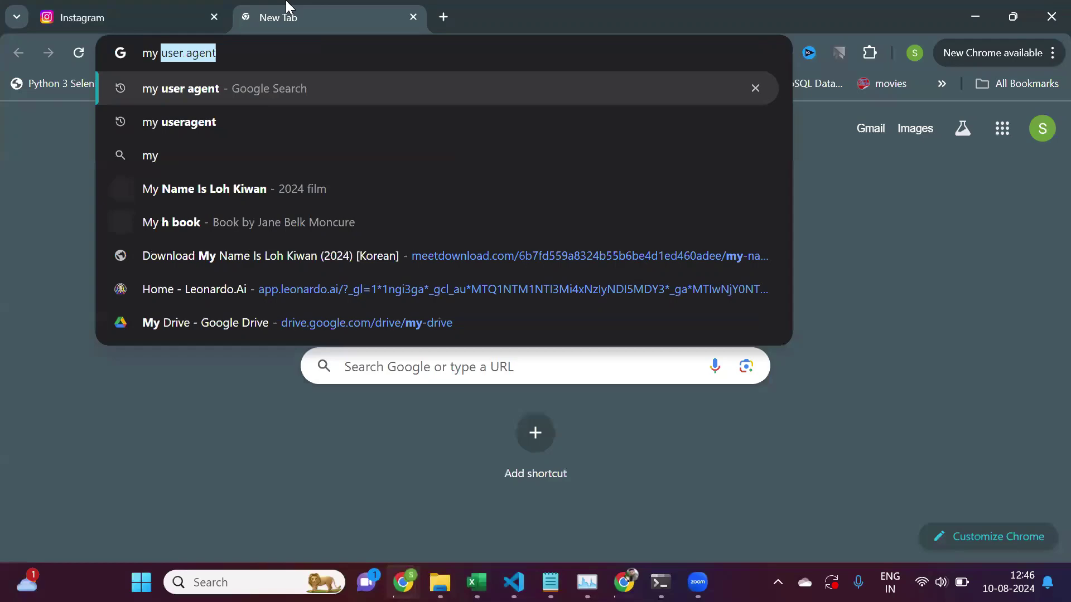
type("user")
key("Return")
mouse_move(525, 273)
left_mouse_down()
mouse_move(219, 252)
mouse_move(96, 264)
left_mouse_up()
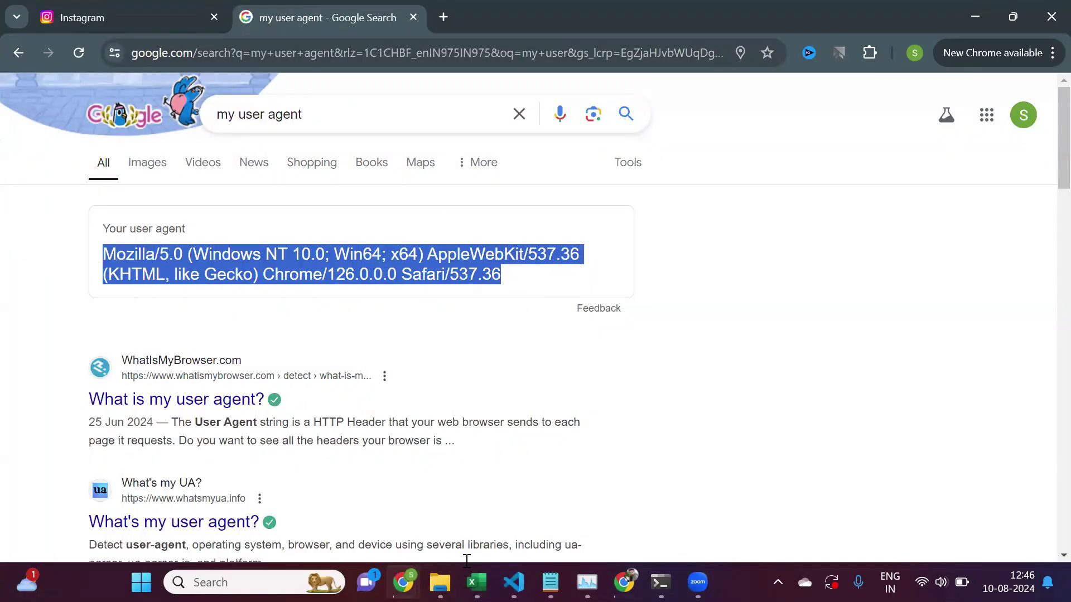
- Paste the Mozilla/5.0 user-agent string into User Agent cell C2
mouse_move(476, 582)
left_click(692, 530)
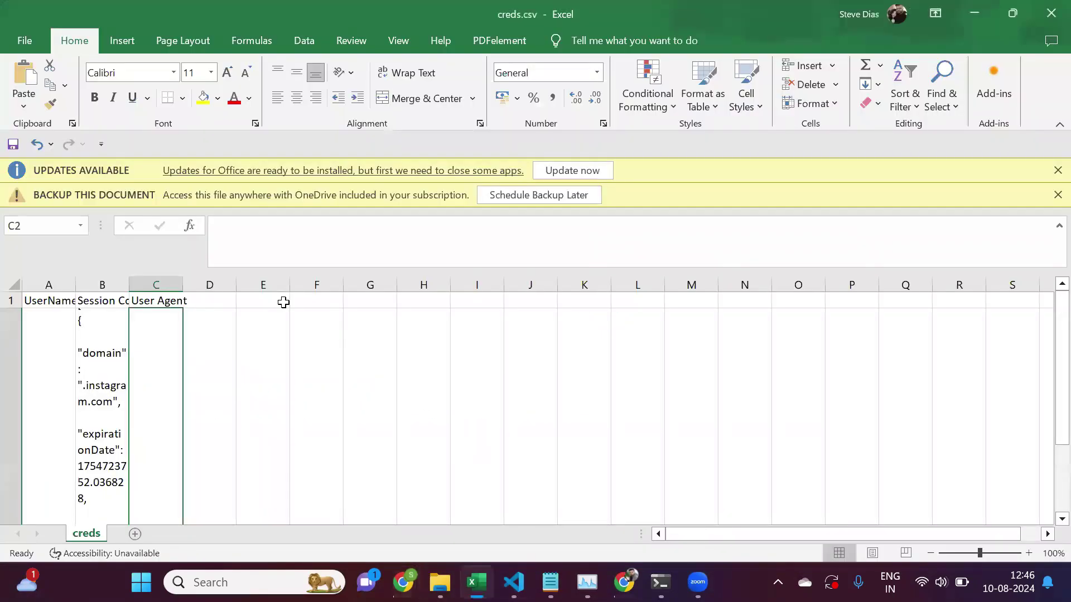
double_click(167, 353)
key("ctrl+v")
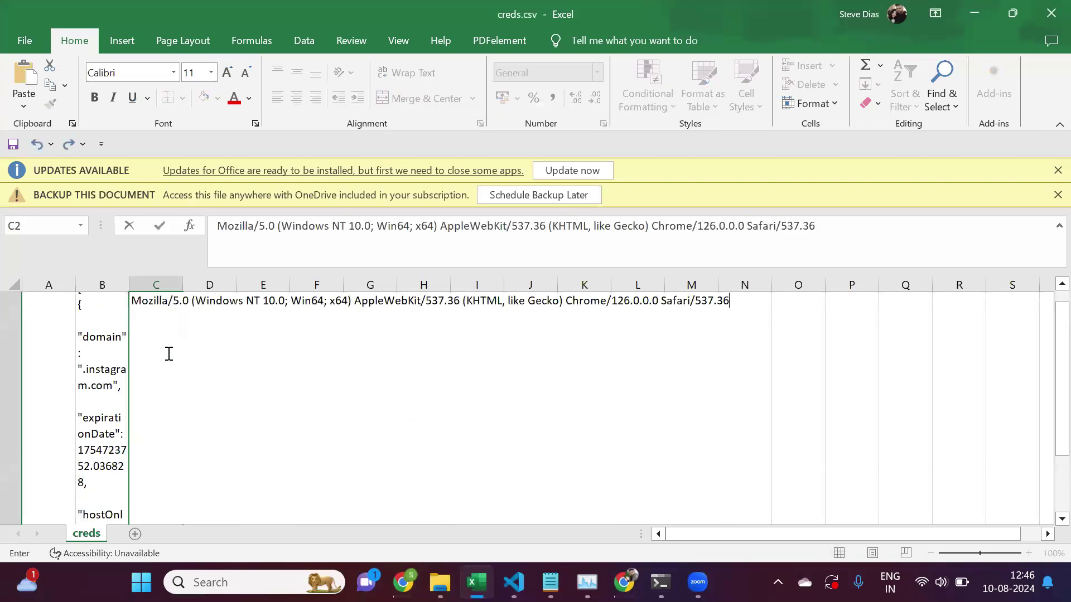
key("Return")
- Review the completed credentials in row 2, then return to the tool folder
scroll(292, 359, "up", 3)
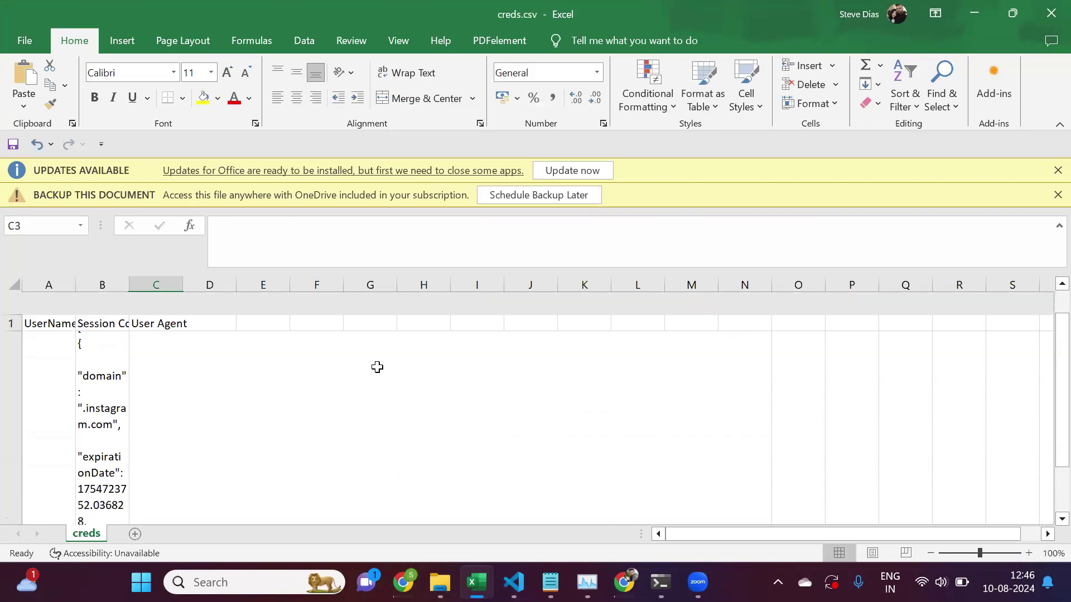
left_click(48, 337)
key("Tab")
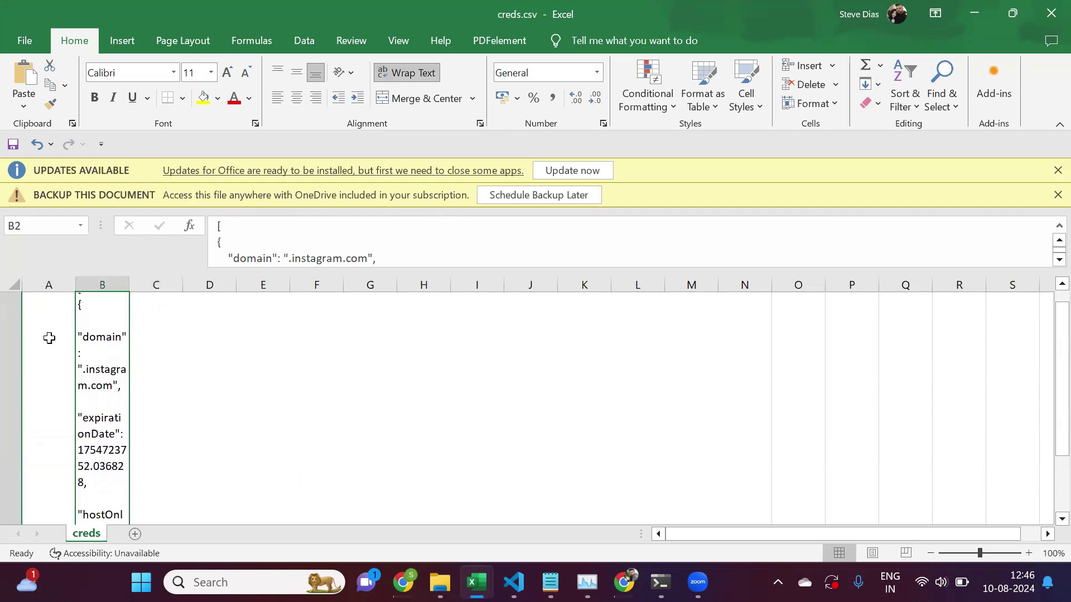
key("Tab")
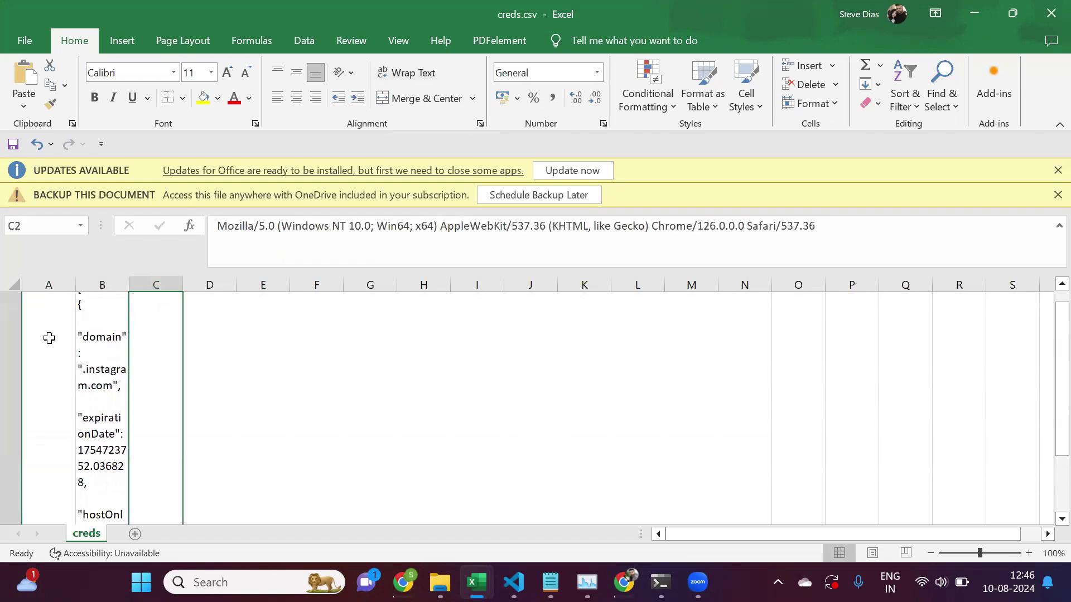
key("alt+Tab")
- Review the four usernames in target_users.txt, then close it
left_click(251, 327)
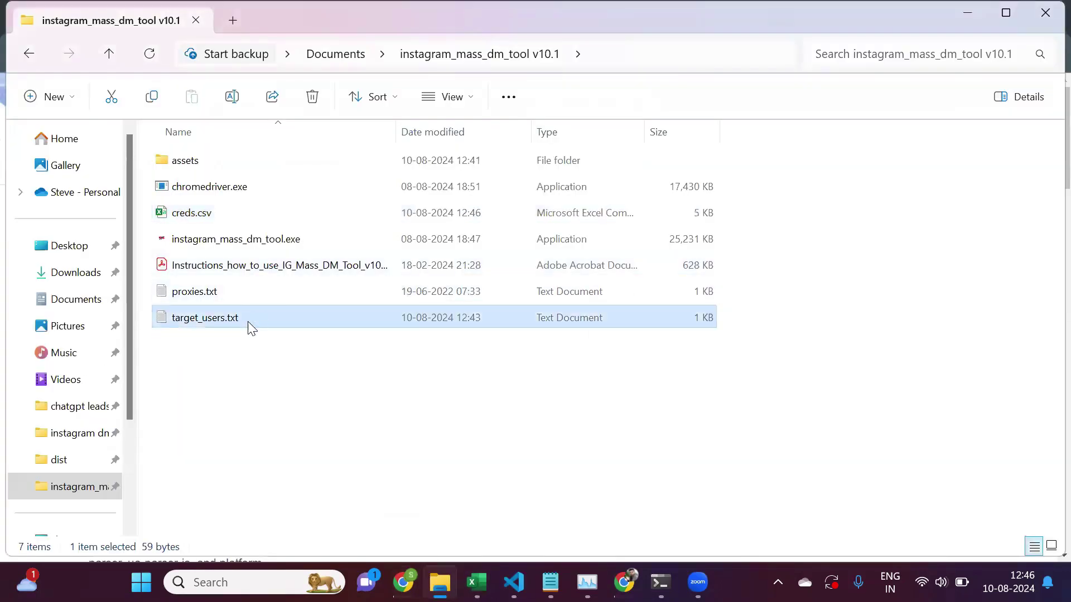
double_click(251, 327)
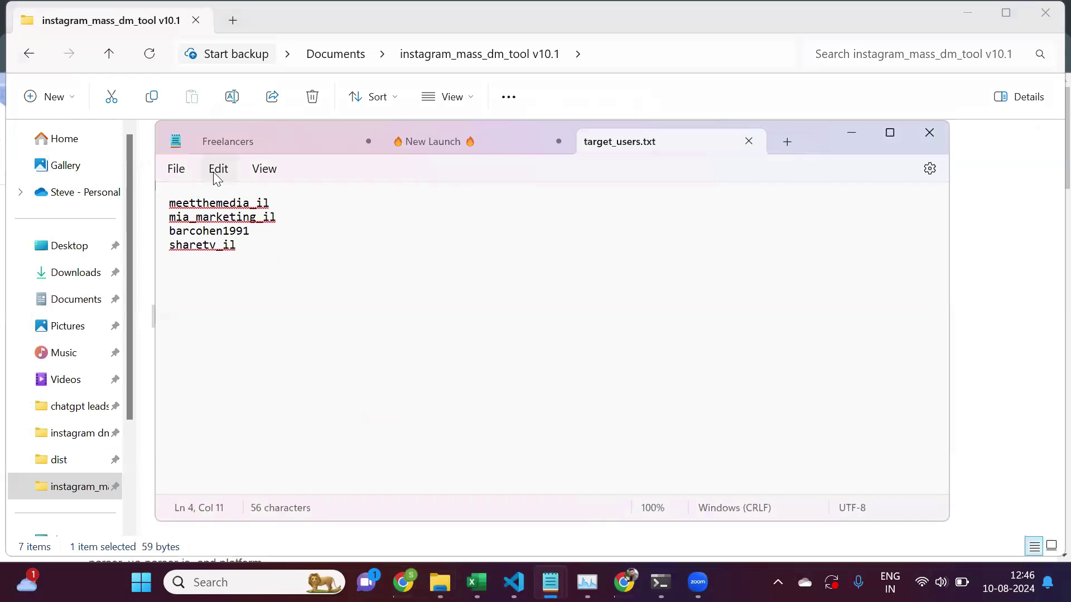
left_click(749, 142)
left_click(863, 134)
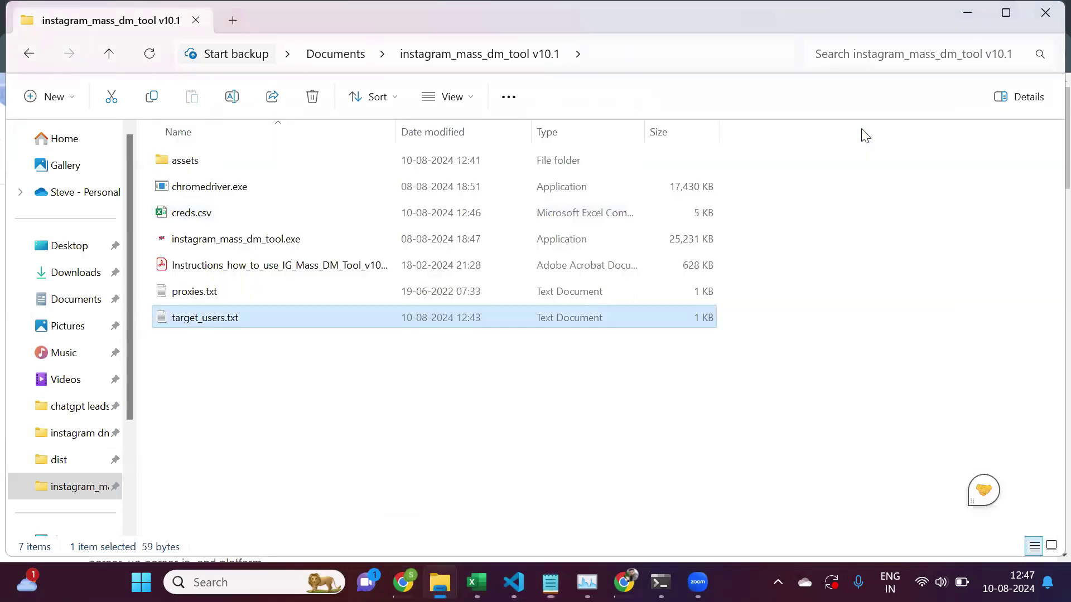
- Check that proxies.txt holds only the serverIP:port:proxyUserId:password placeholder, then close it
double_click(237, 290)
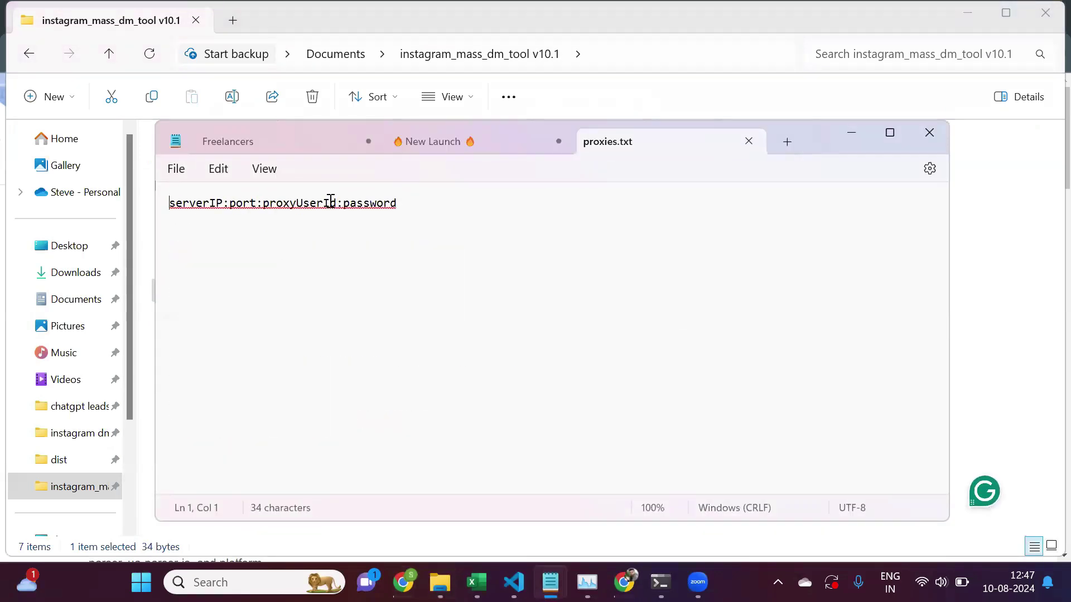
key("ctrl+a")
left_click(581, 280)
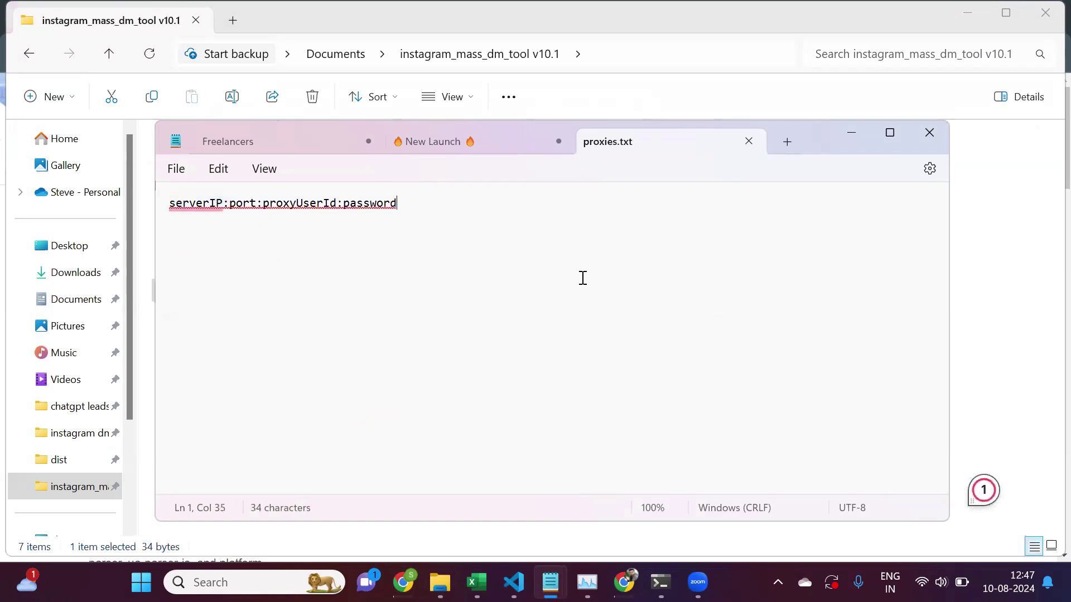
left_click(749, 143)
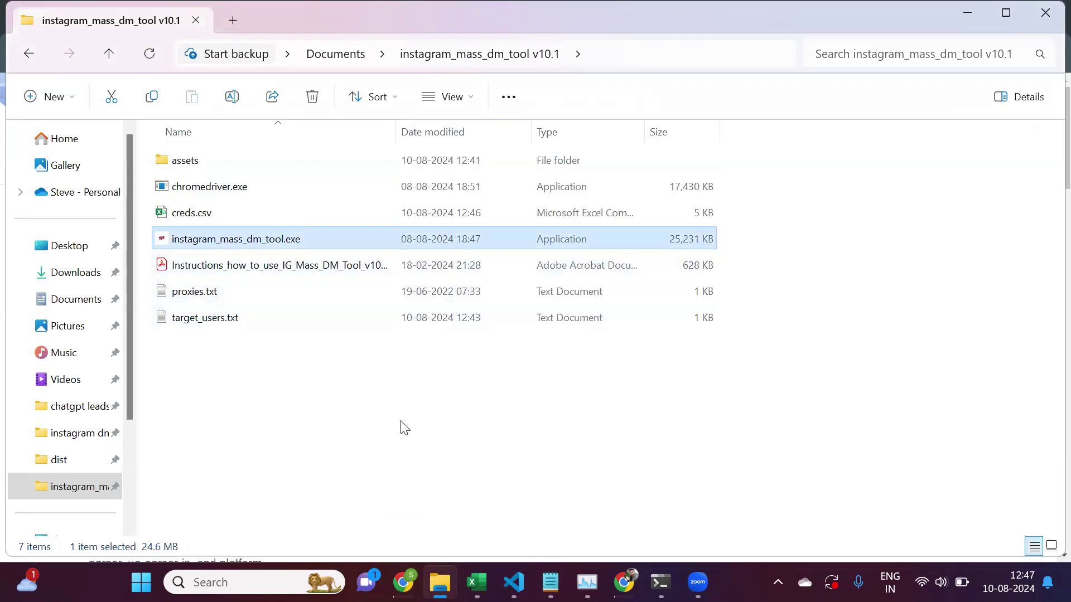
- Launch instagram_mass_dm_tool.exe, choose the proxy option, and set the DM type to Both
key("Return")
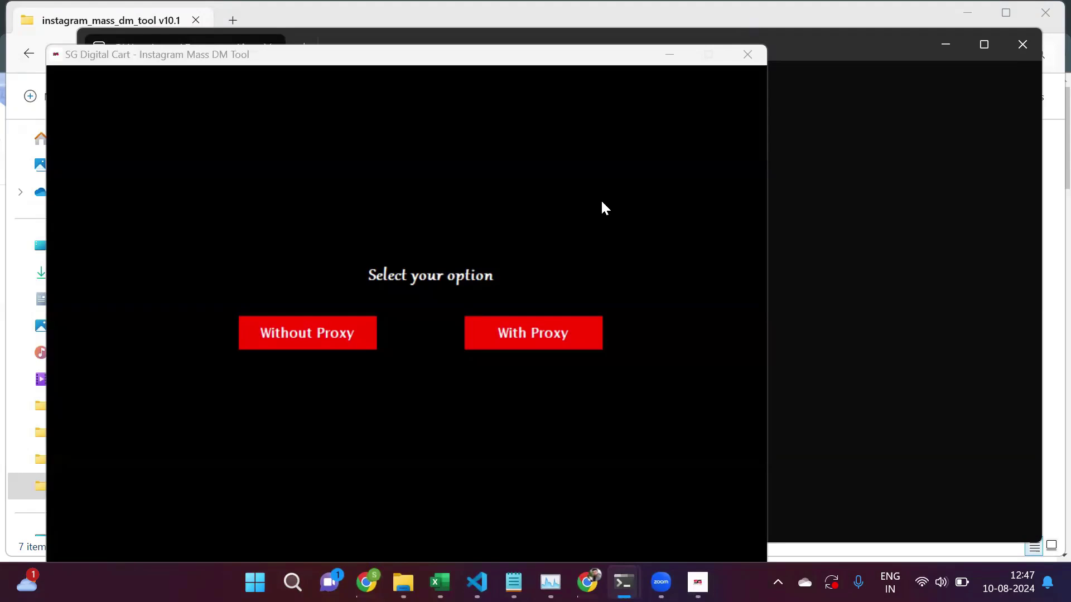
left_click(319, 330)
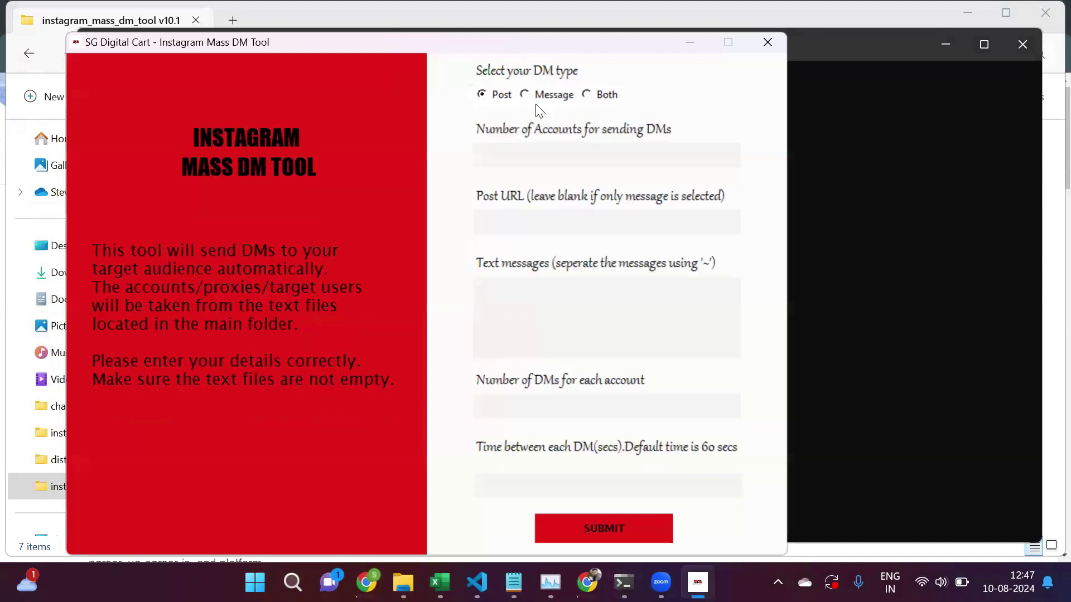
left_click(589, 95)
left_click(537, 229)
mouse_move(587, 582)
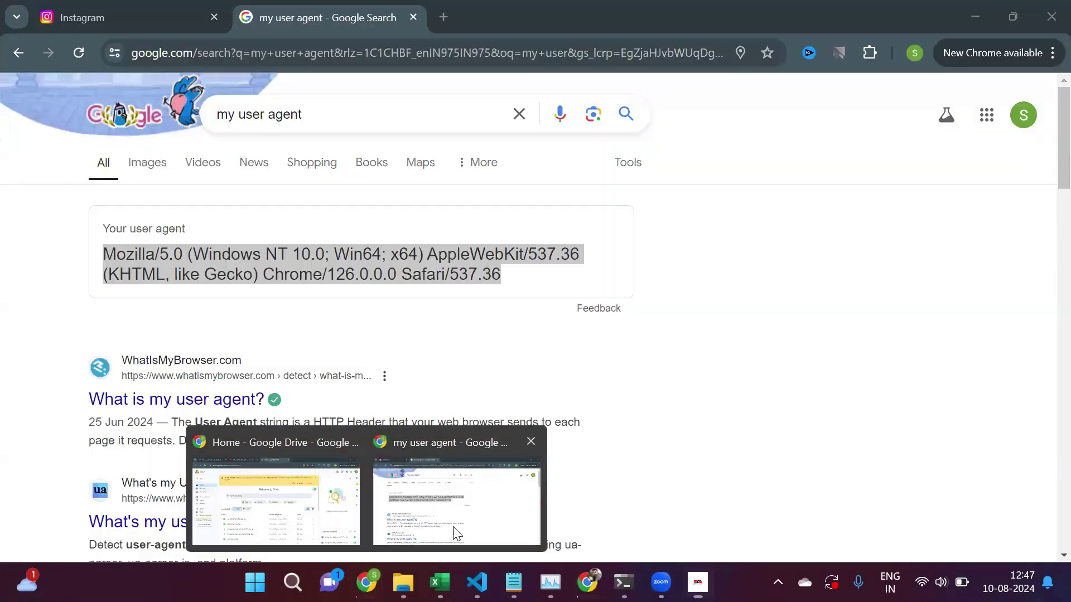
- Copy the Instagram Post Scheduler Tool post link from Chrome into Post URL
left_click(454, 496)
left_click(147, 24)
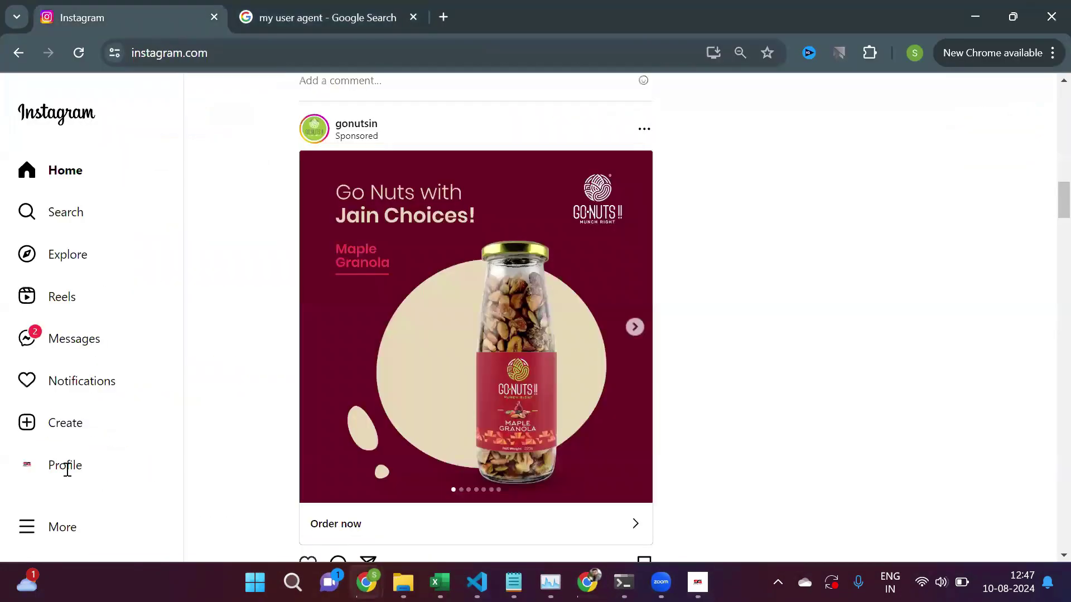
left_click(67, 465)
scroll(898, 380, "down", 3)
left_click(898, 384)
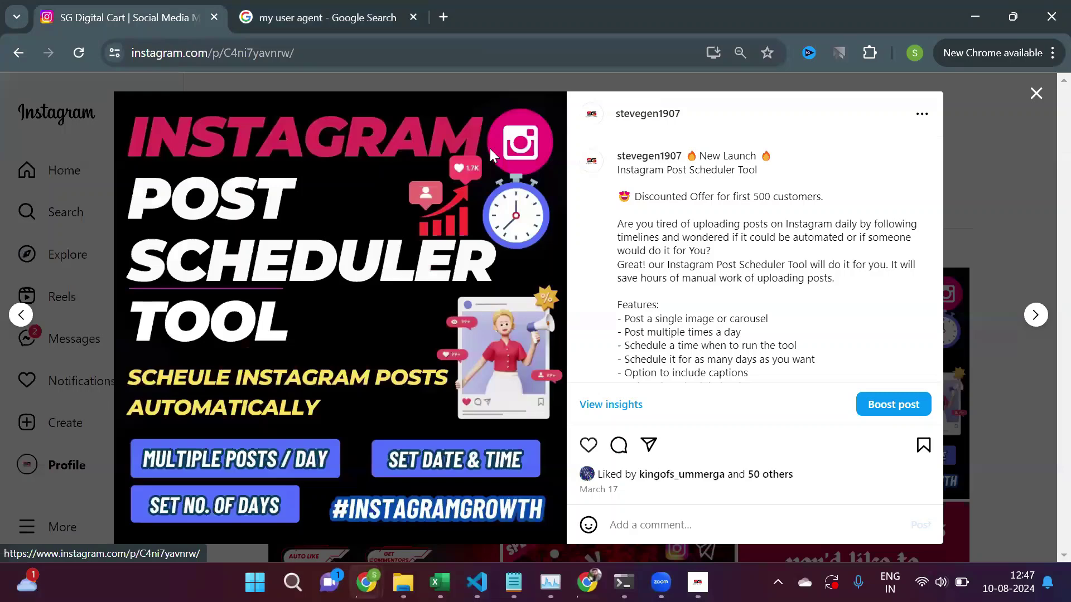
left_click(315, 55)
left_click(625, 428)
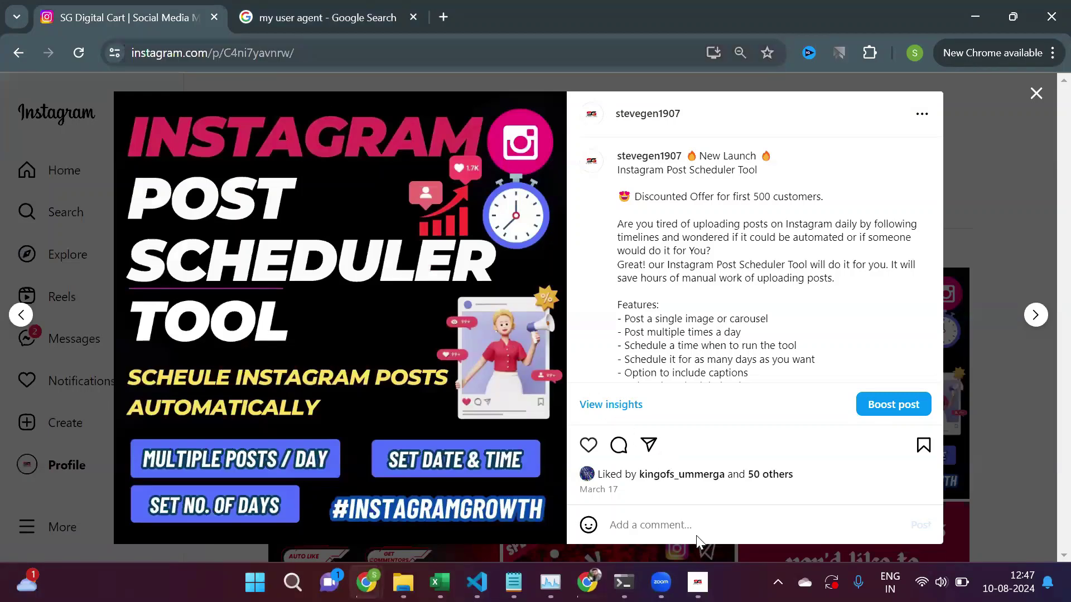
left_click(697, 582)
type("https://www.instagram.com/p/C4ni7yavnrw/")
- Paste the New Launch note's promo text as the first text message
left_click(720, 286)
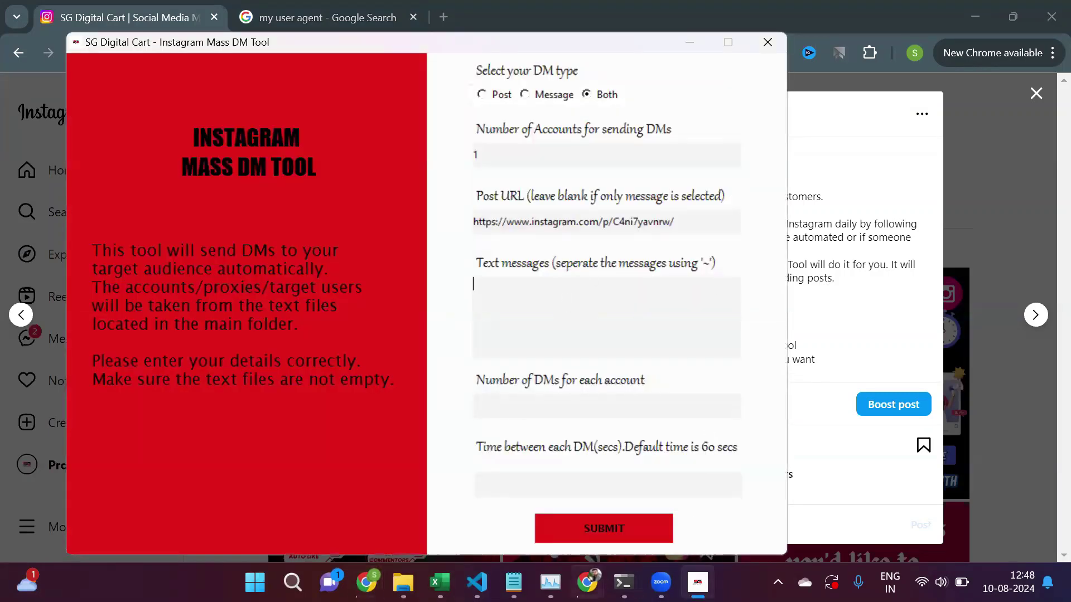
left_click(775, 474)
mouse_move(170, 205)
left_mouse_down()
mouse_move(323, 371)
mouse_move(420, 446)
left_mouse_up()
left_click(698, 115)
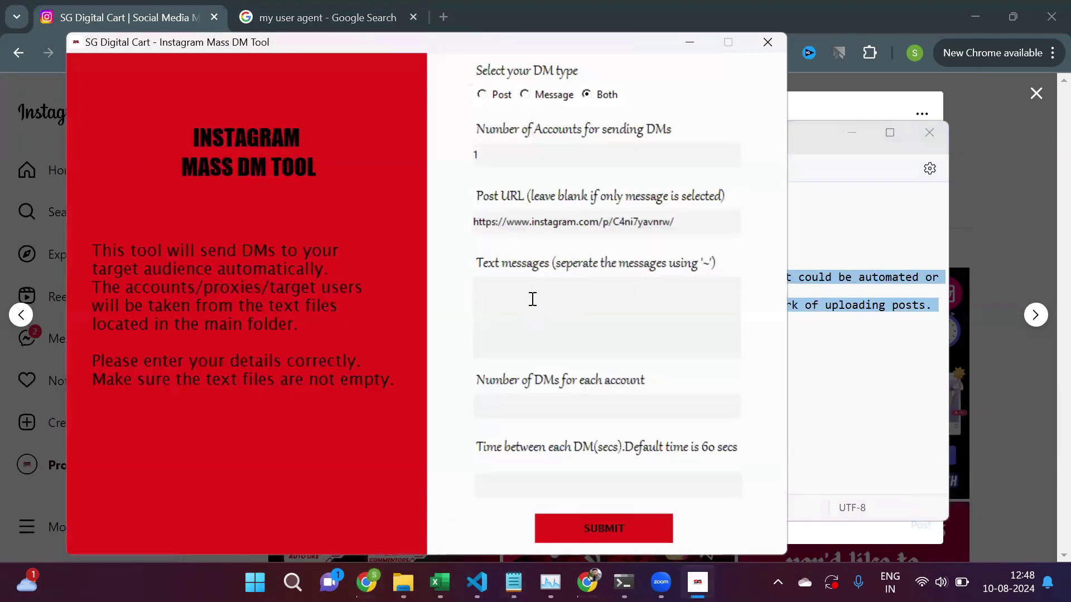
key("ctrl+v")
scroll(595, 339, "down", 3)
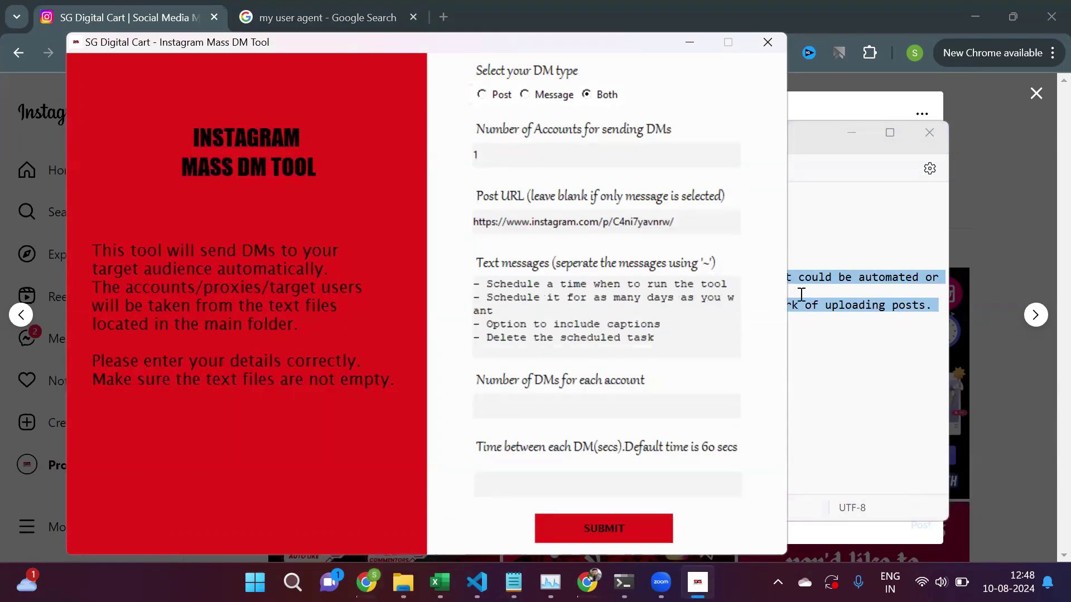
key("Return")
type("~")
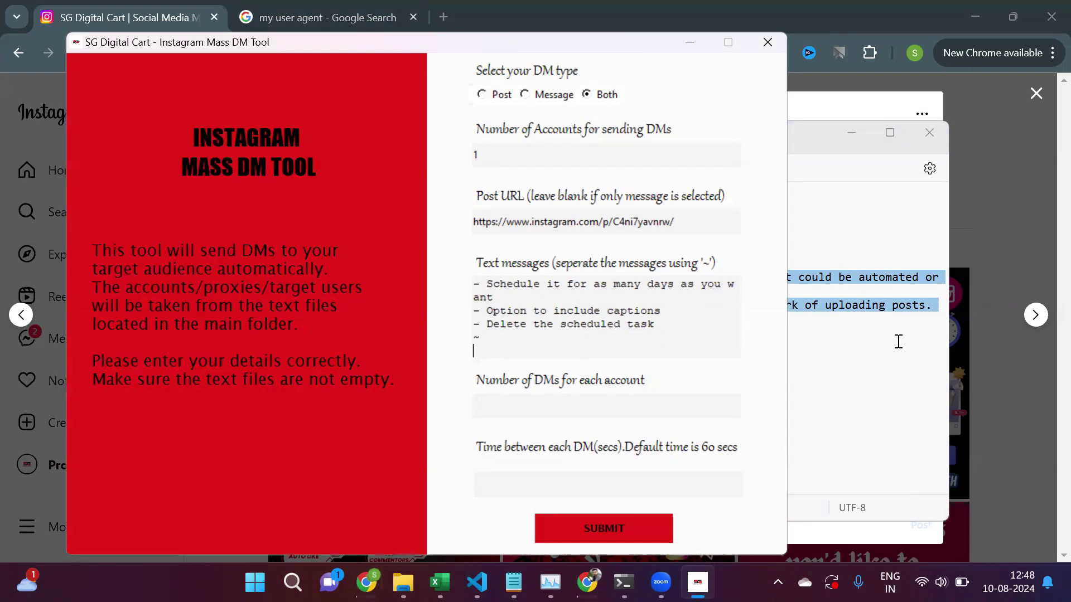
- Add the 'Discounted Offer' through 'Great!' lines as the next message
left_click(898, 341)
left_click_drag(172, 247, 831, 330)
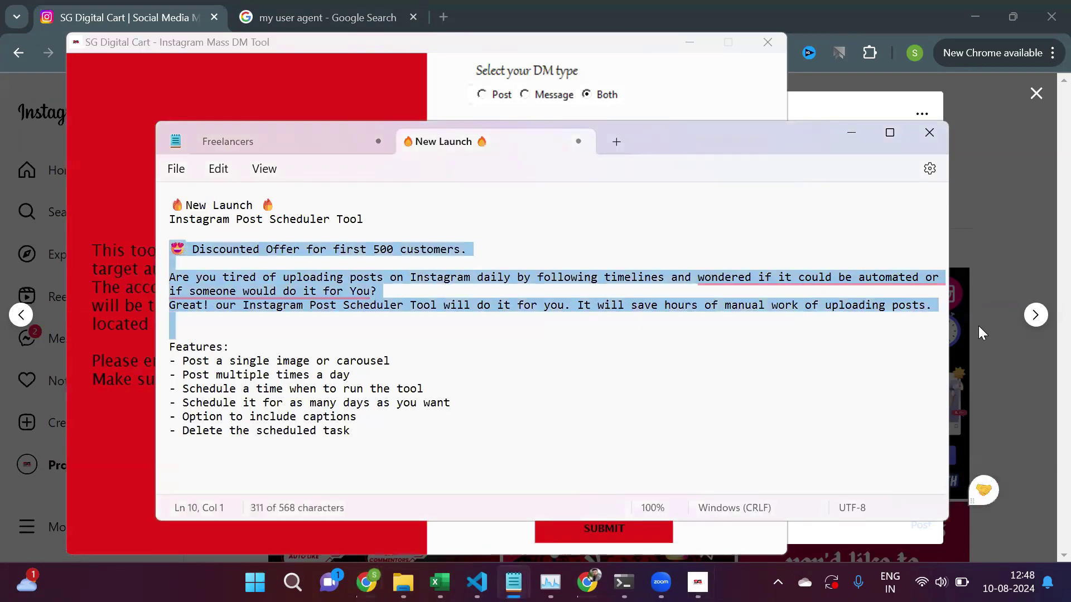
key("ctrl+c")
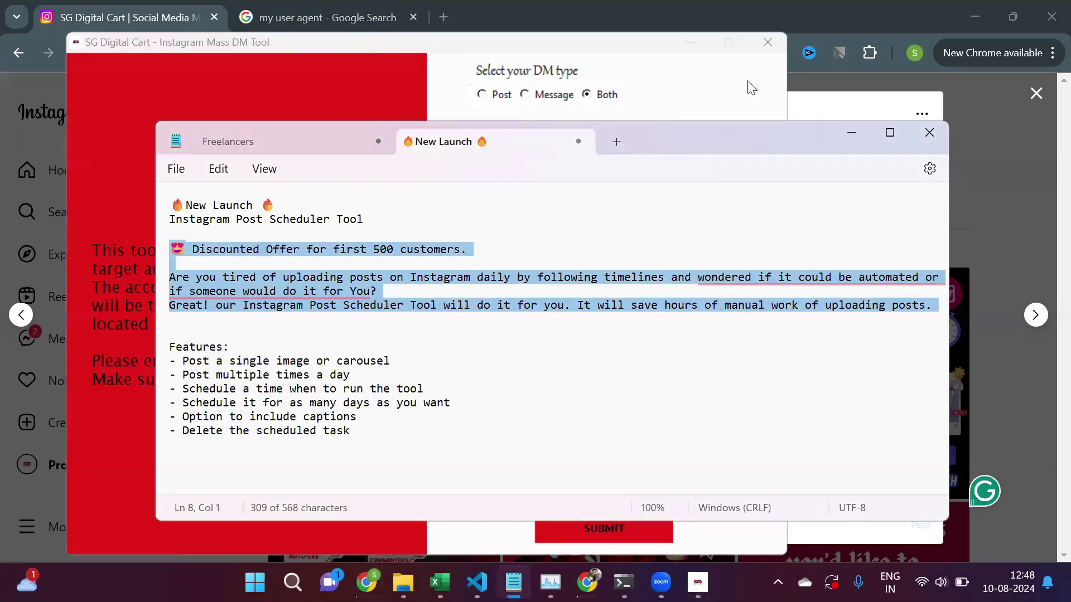
left_click(748, 88)
key("ctrl+v")
key("Return")
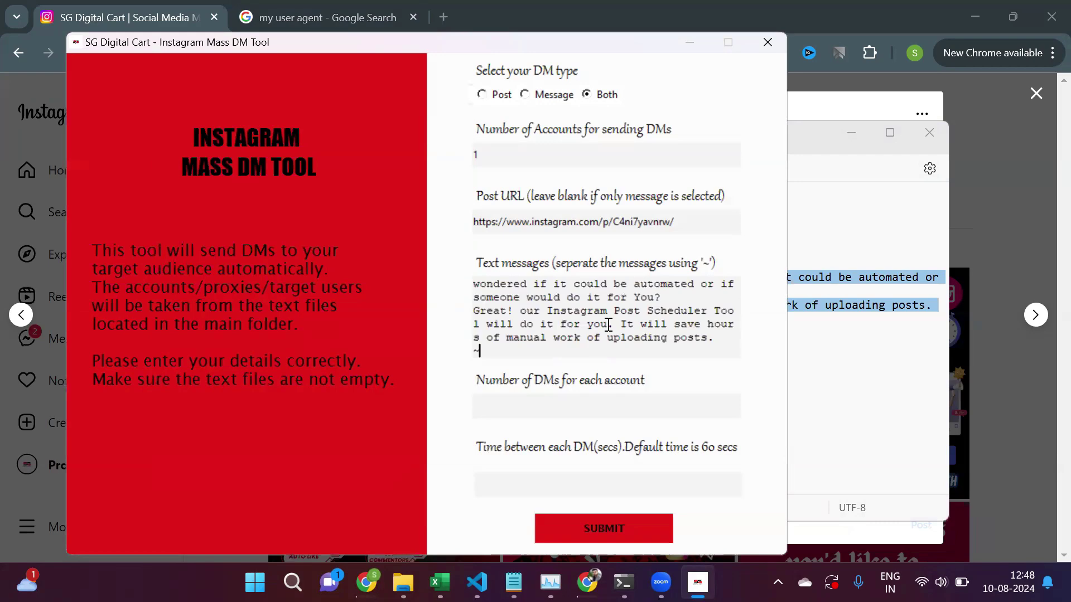
- Copy the 'Are you tired' description and feature list from the New Launch note
key("alt+Tab")
left_click(350, 352)
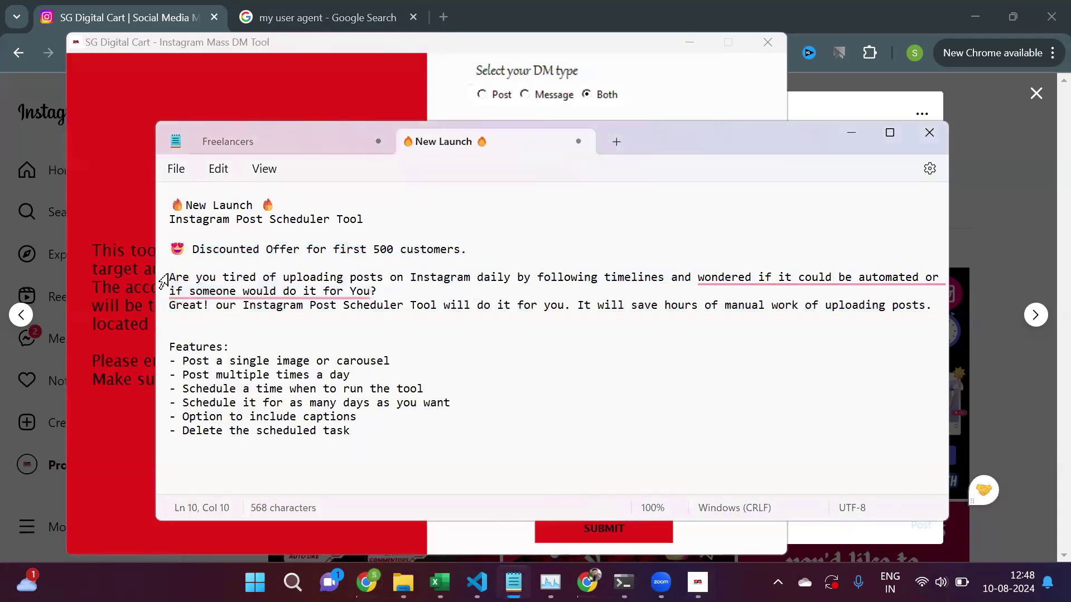
left_click_drag(163, 282, 395, 430)
key("ctrl+c")
left_click(667, 99)
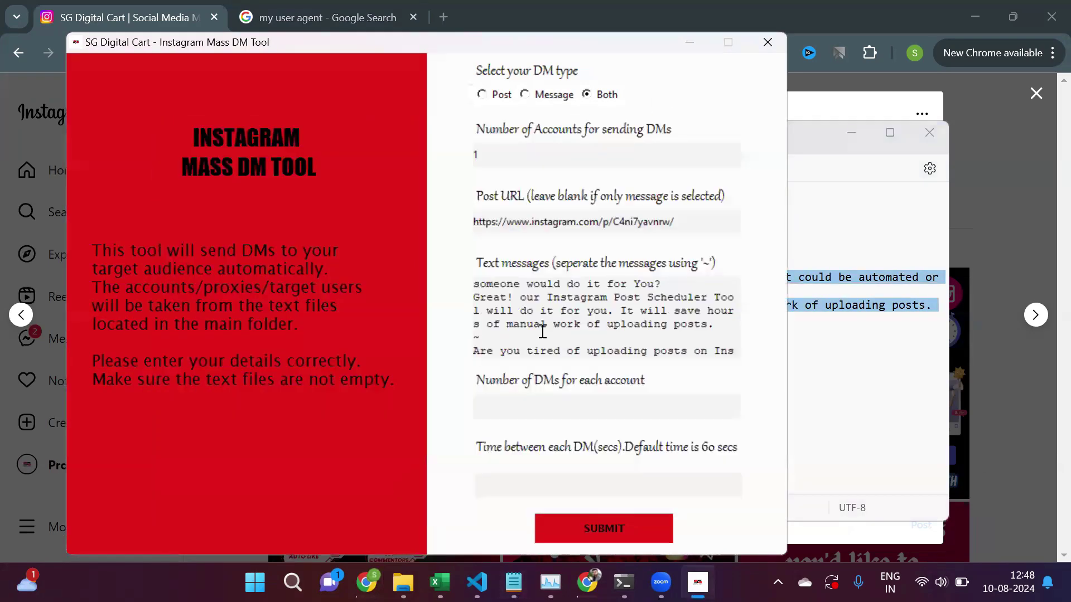
- Add the Scheduler Tool title and Discounted Offer lines as another message
left_click(828, 337)
left_click_drag(170, 248, 471, 251)
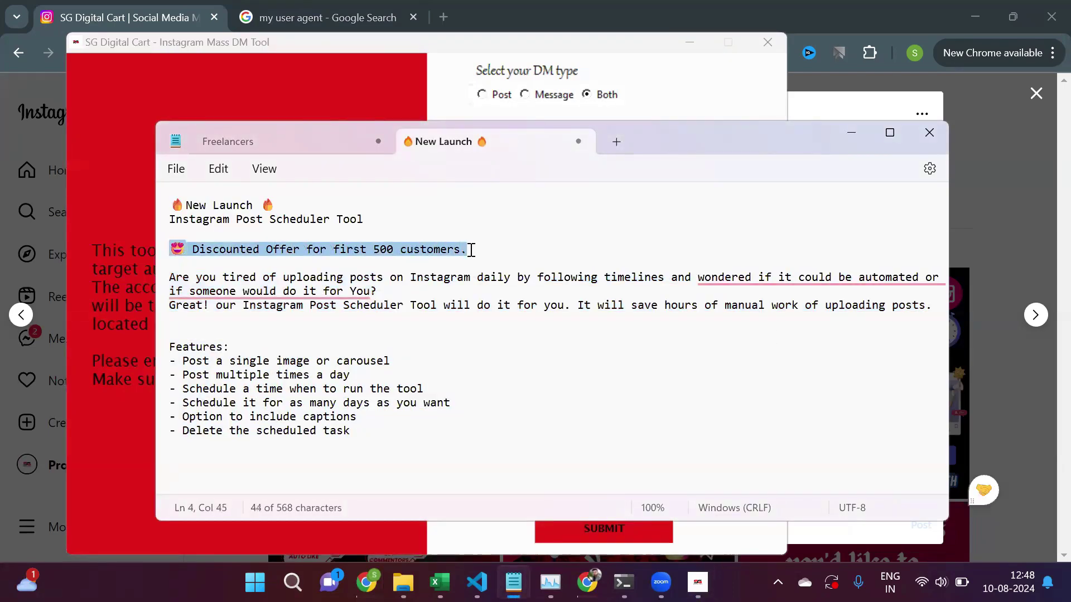
left_click_drag(172, 220, 468, 262)
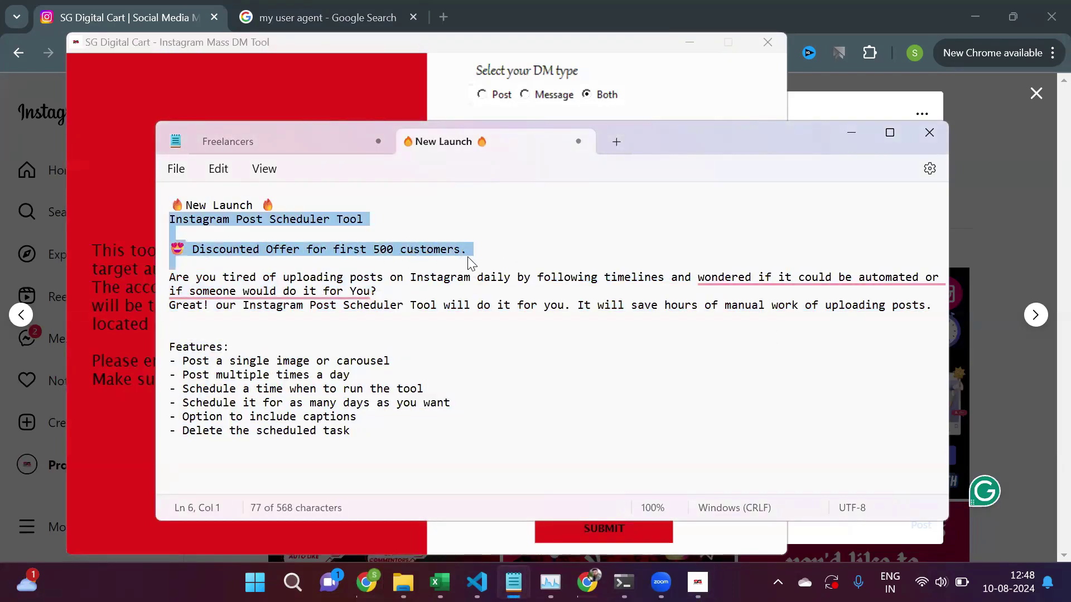
key("ctrl+c")
left_click(640, 99)
left_click(566, 335)
key("ctrl+v")
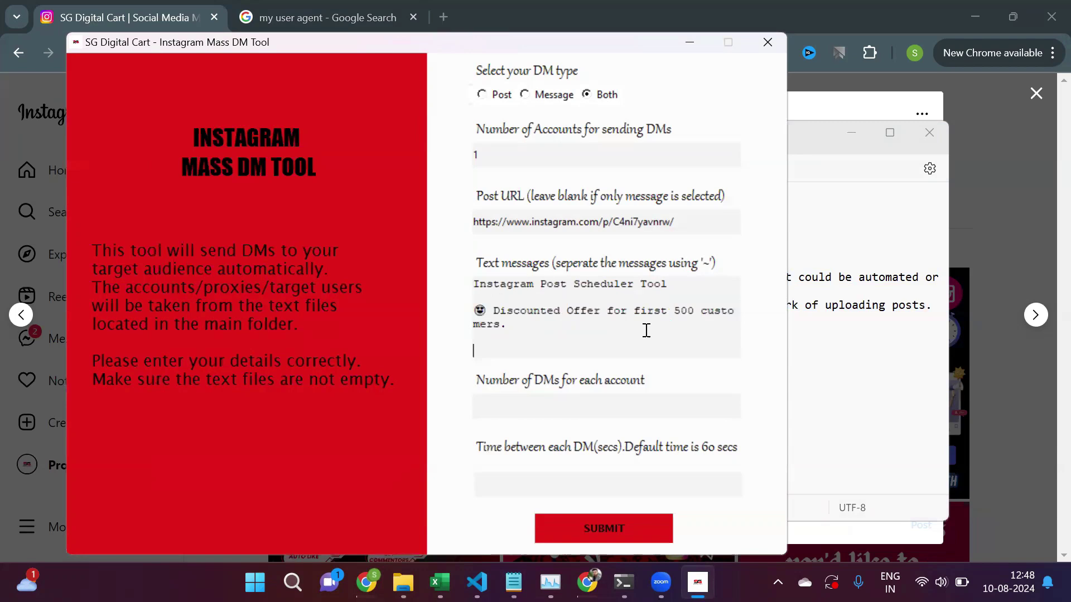
key("BackSpace")
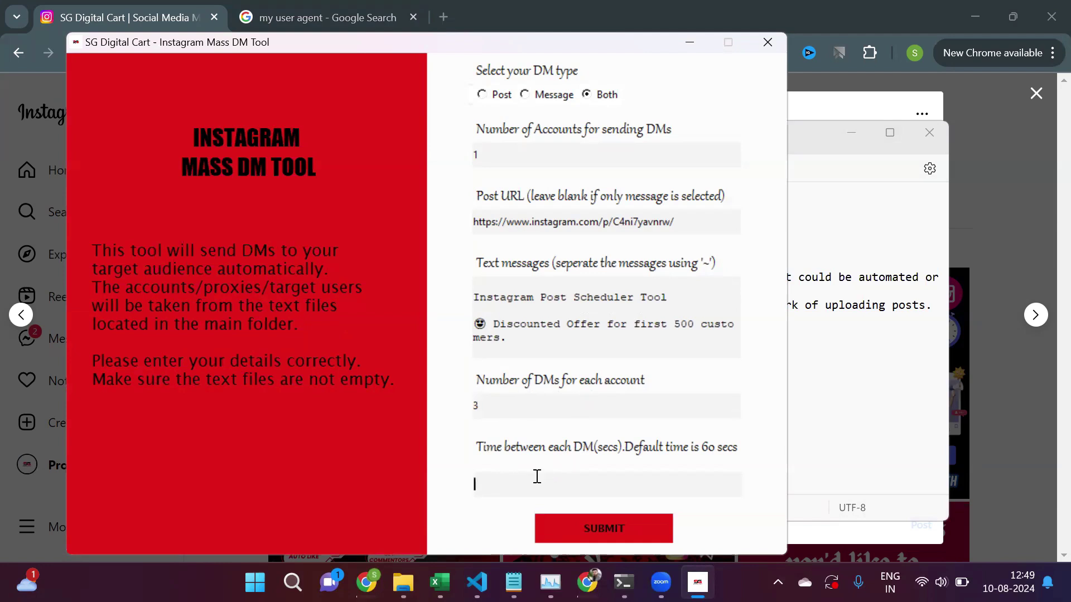
- Set 3 DMs per account with 20 seconds between DMs and submit the form
type("20")
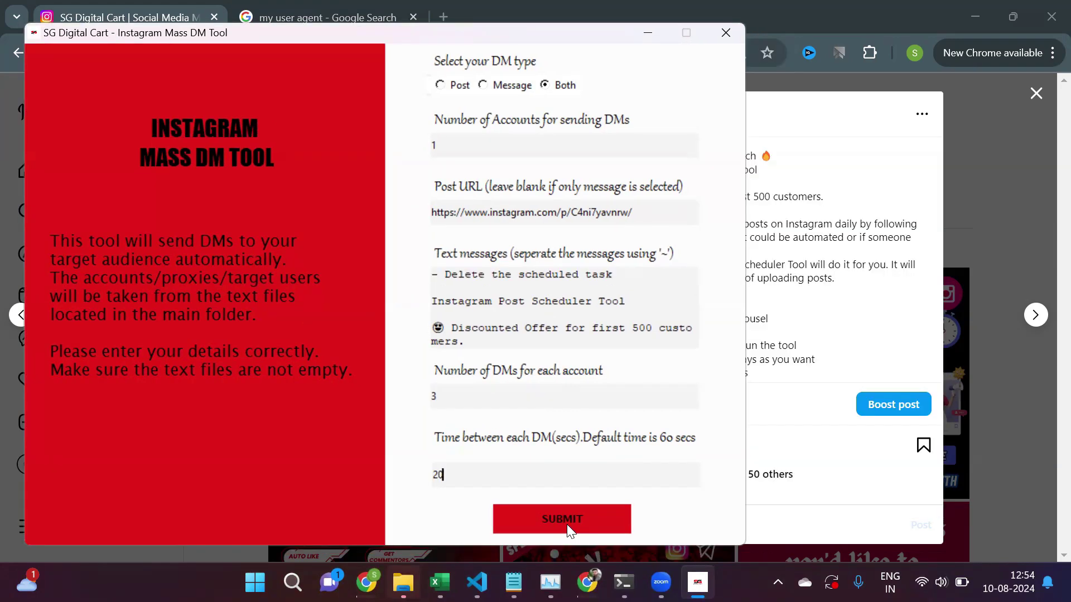
left_click(567, 525)
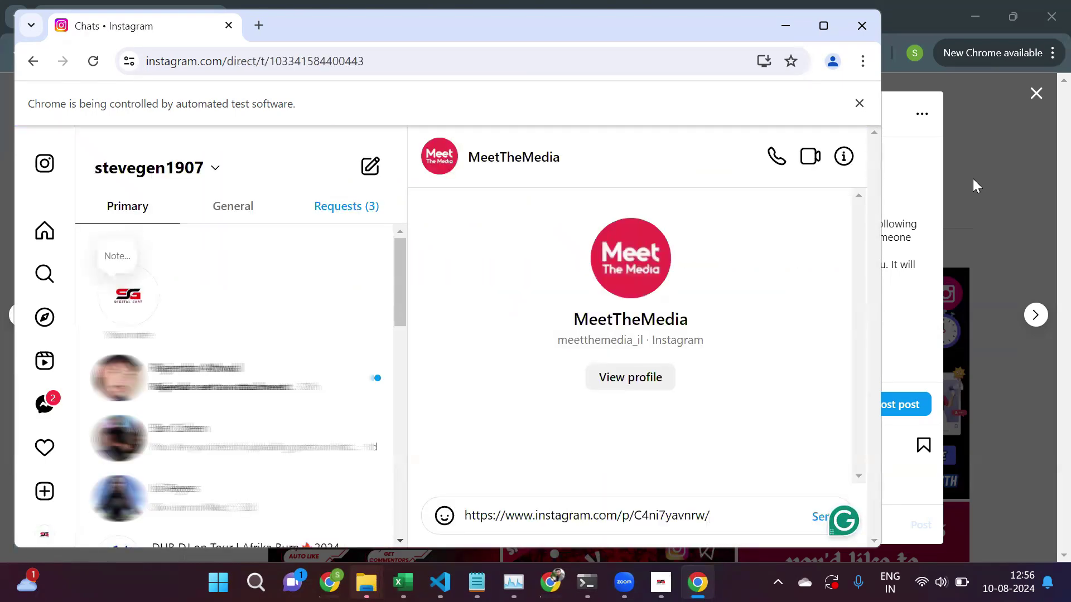
- Send the post link and the 'Discounted Offer for first 500 customers' message in the chat
key("Return")
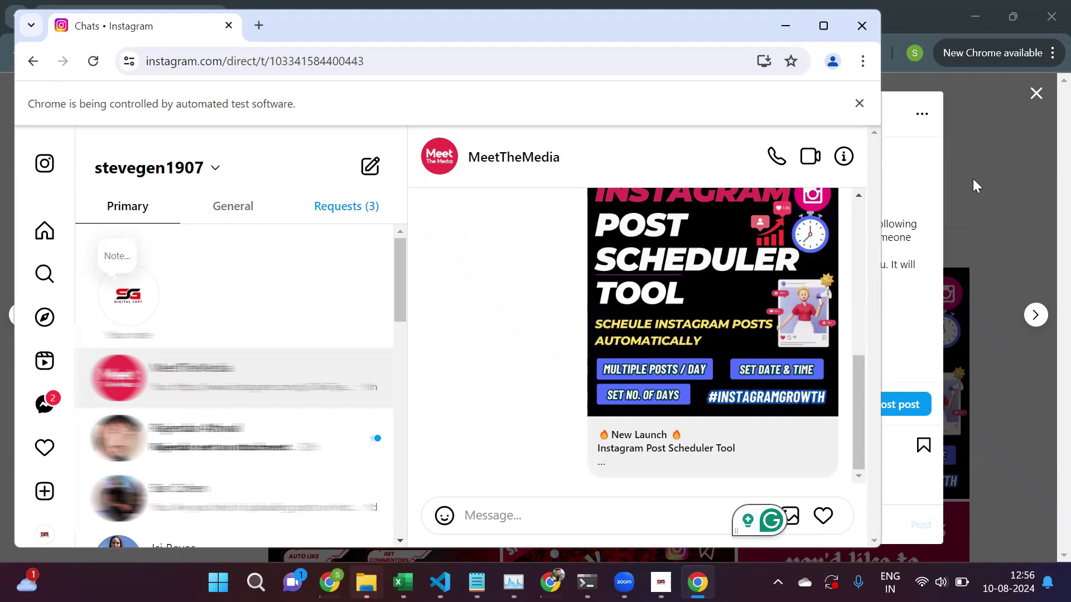
type("😍 Discounted Offer for first 500 customers.  Are you tired of uploading posts on Instagram daily by following timelines and wondered if it could be automat")
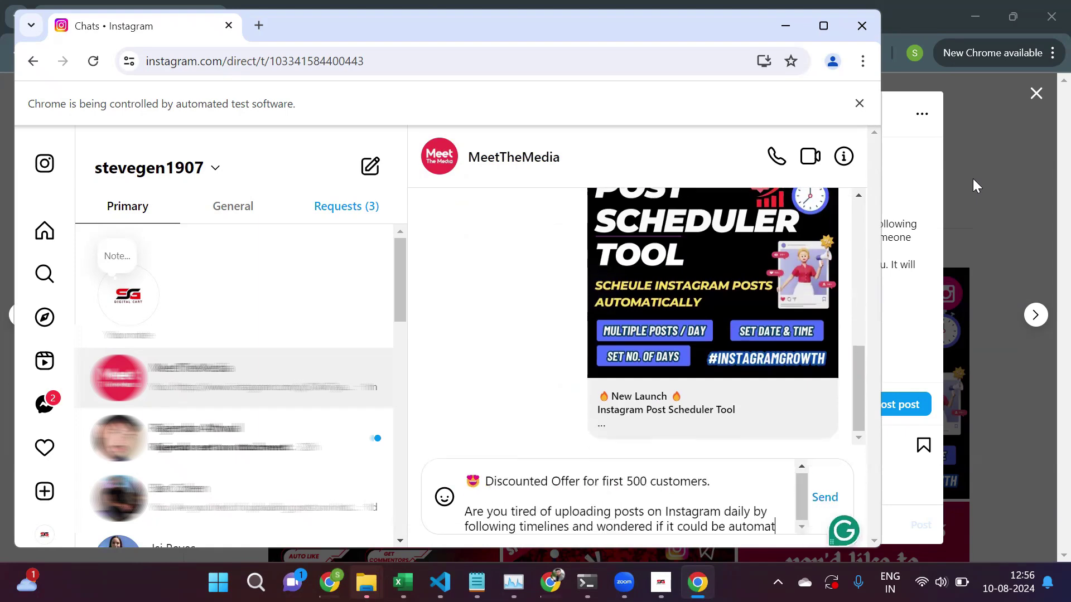
type("ed or if someone would do it for You? Great! our Instagram Post Scheduler Tool will do it for you. It will save hours of manual work of uploading posts.")
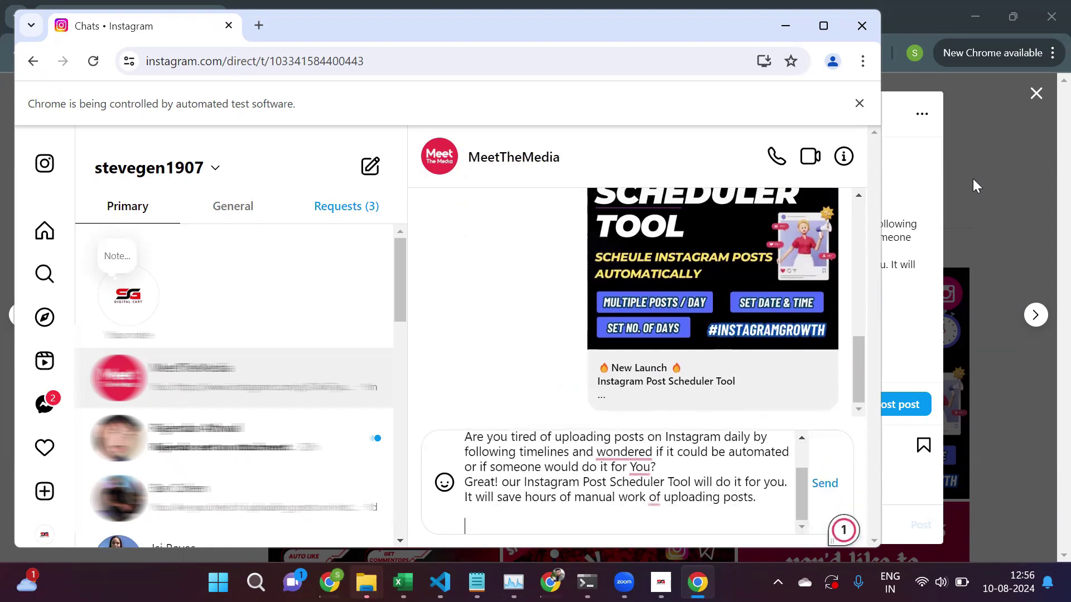
key("Return")
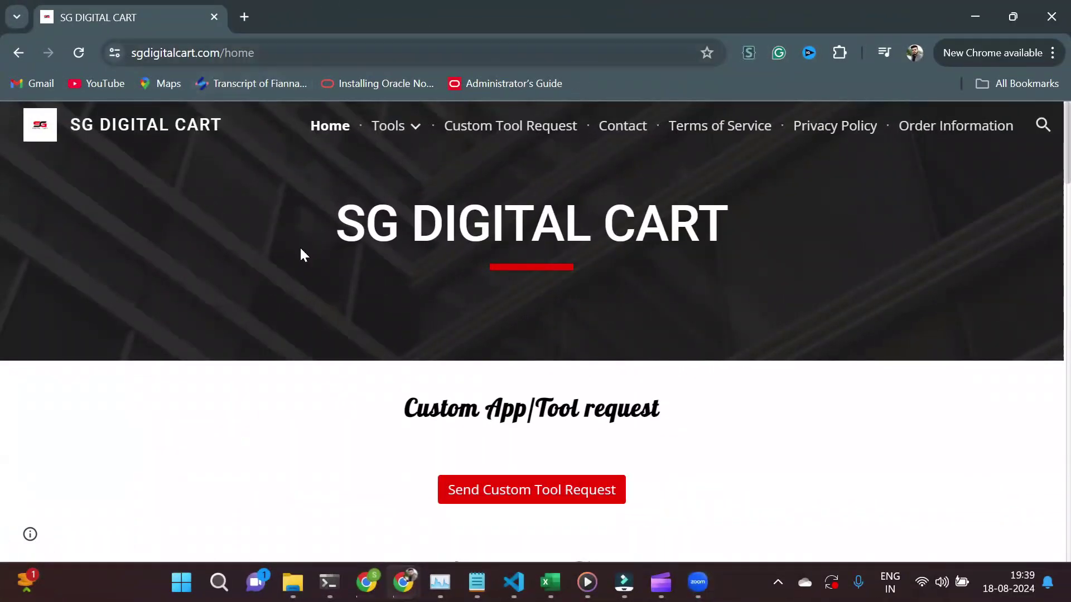
- Open the Instagram Mass DM tool product page on SG Digital Cart
scroll(362, 198, "down", 1)
scroll(391, 217, "down", 2)
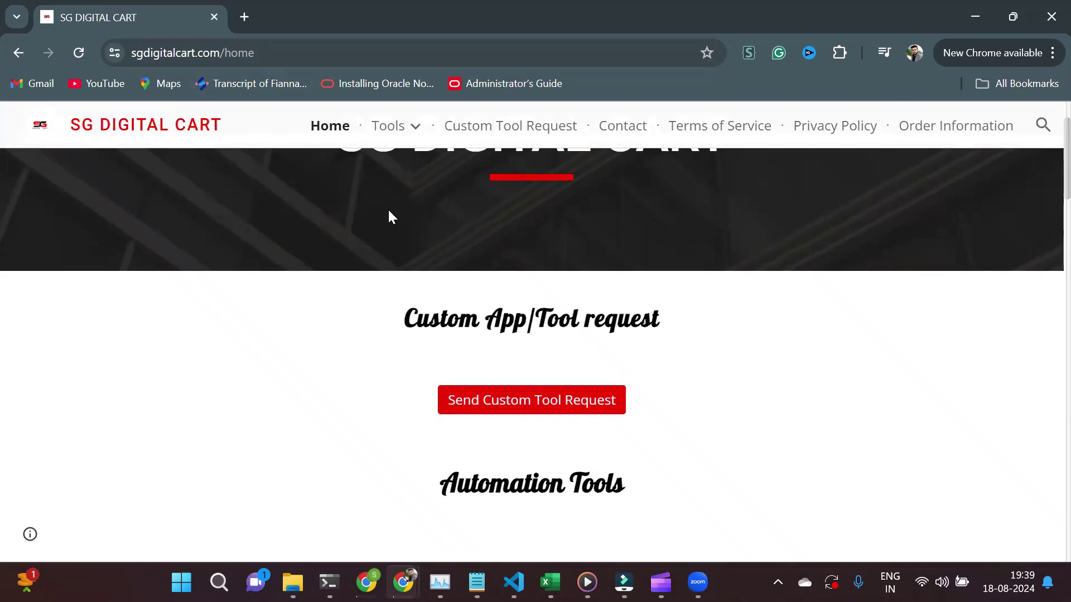
scroll(391, 217, "down", 3)
scroll(505, 306, "down", 8)
scroll(507, 316, "down", 3)
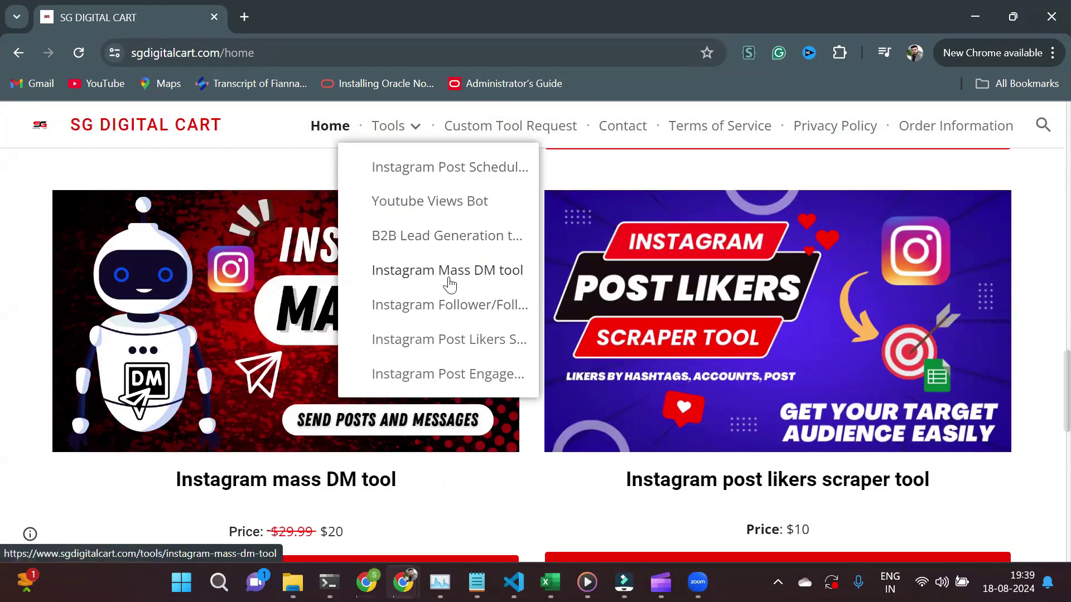
left_click(449, 285)
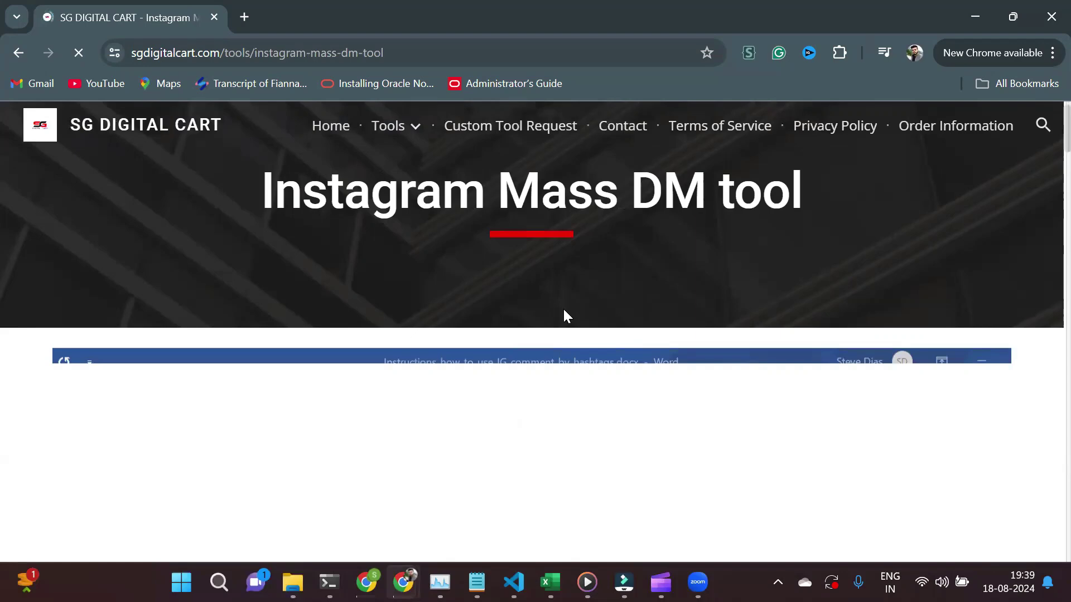
scroll(563, 309, "down", 3)
scroll(563, 309, "down", 2)
scroll(563, 309, "down", 5)
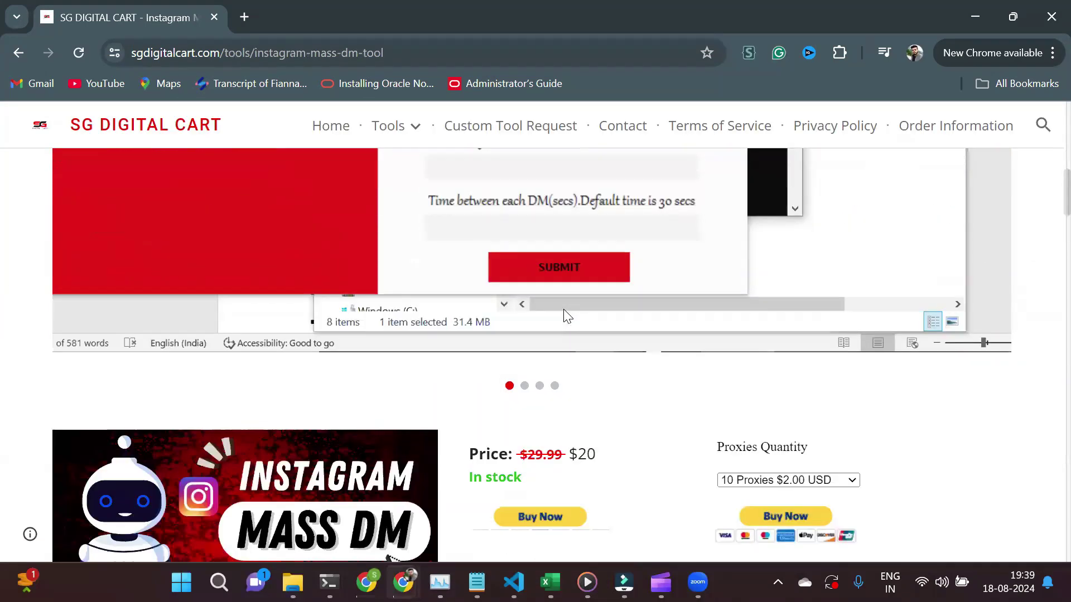
scroll(564, 309, "down", 3)
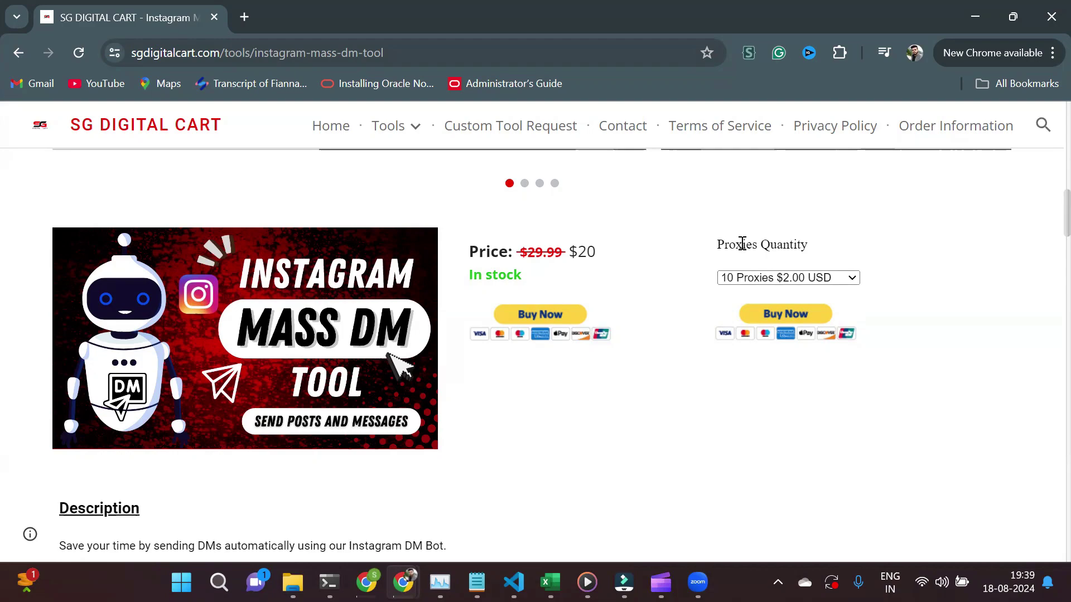
- Check the proxy quantity options, keeping 10 Proxies, and scroll through the product page
left_click_drag(718, 251, 787, 239)
left_click(827, 256)
left_click(851, 278)
left_click(736, 442)
scroll(736, 443, "down", 3)
scroll(736, 442, "down", 2)
scroll(736, 442, "down", 3)
scroll(737, 442, "down", 2)
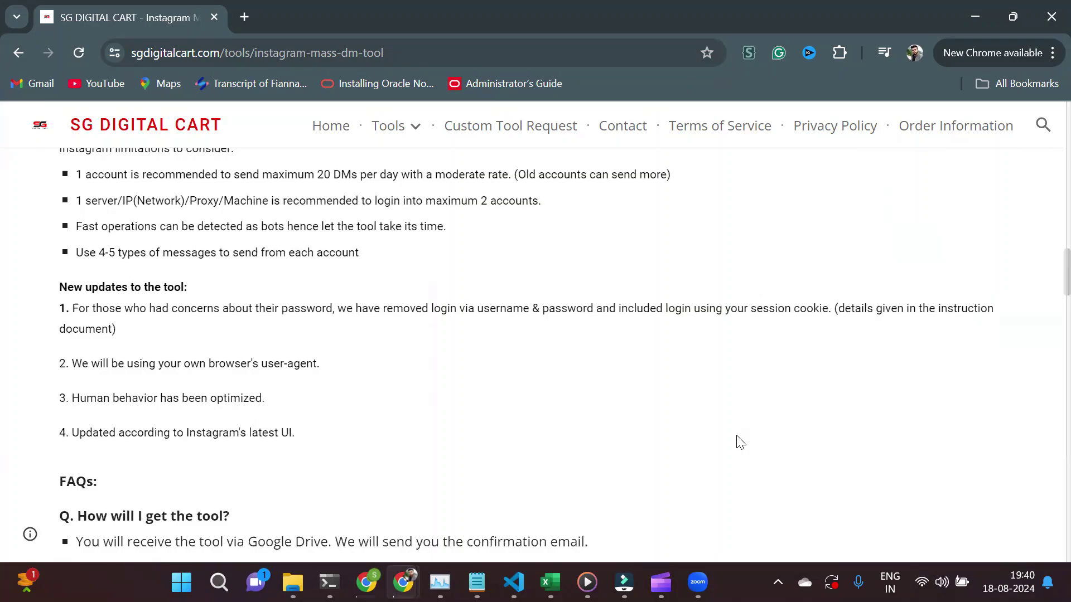
scroll(736, 442, "down", 3)
scroll(736, 442, "down", 5)
scroll(737, 442, "down", 4)
scroll(736, 443, "down", 4)
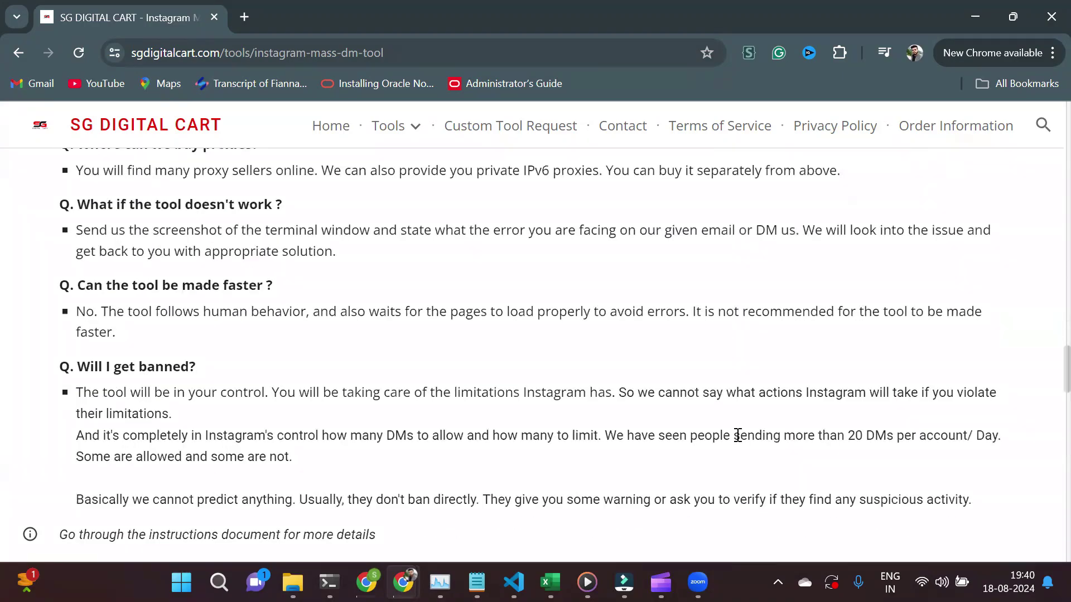
scroll(736, 442, "down", 4)
scroll(736, 442, "down", 2)
scroll(740, 442, "down", 3)
scroll(471, 358, "down", 5)
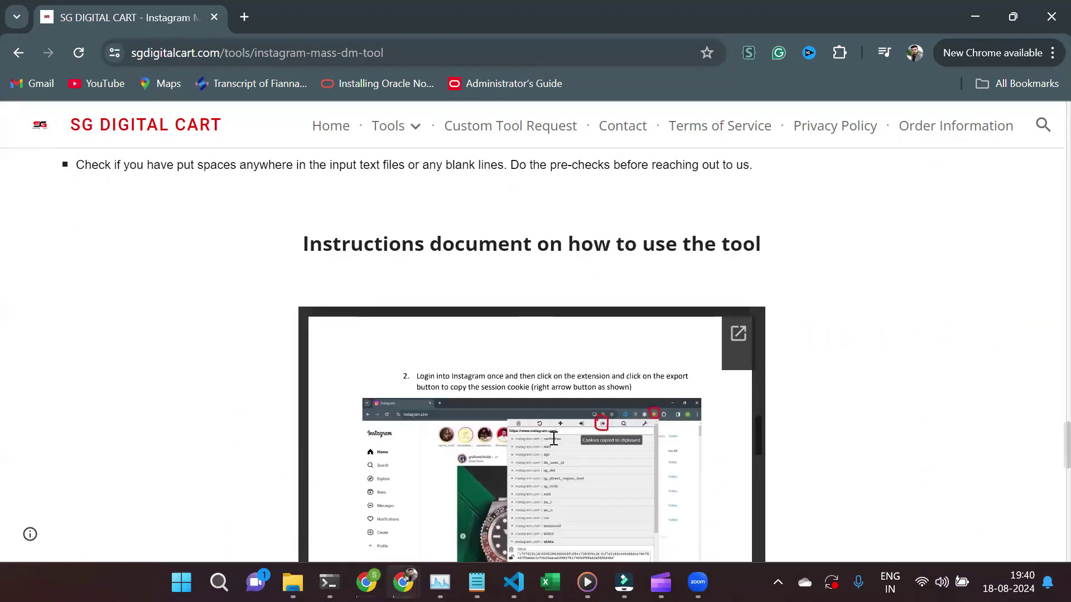
scroll(552, 438, "down", 3)
scroll(647, 400, "down", 3)
scroll(647, 400, "down", 3)
scroll(842, 377, "down", 5)
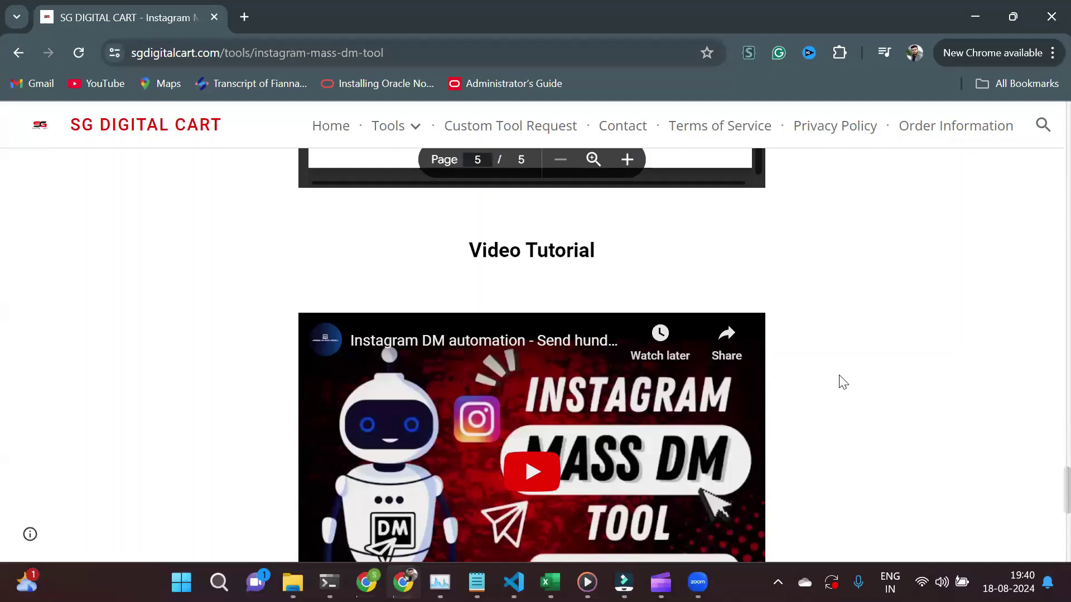
scroll(841, 377, "down", 3)
scroll(656, 451, "down", 3)
scroll(604, 444, "down", 1)
scroll(608, 446, "down", 1)
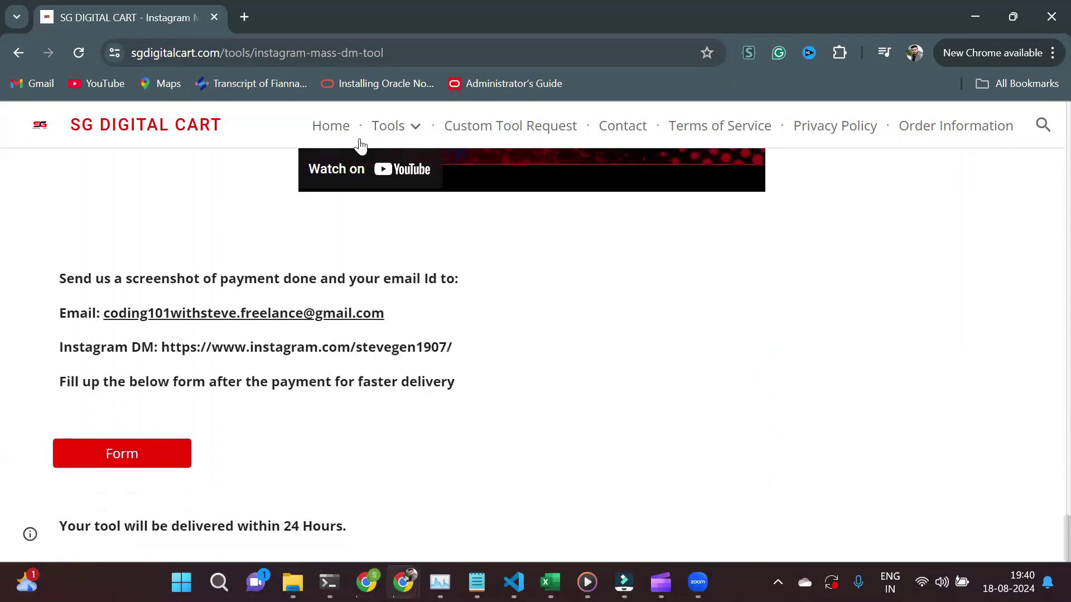
- Return to the SG Digital Cart home page and scroll through it
left_click(330, 130)
scroll(652, 366, "down", 5)
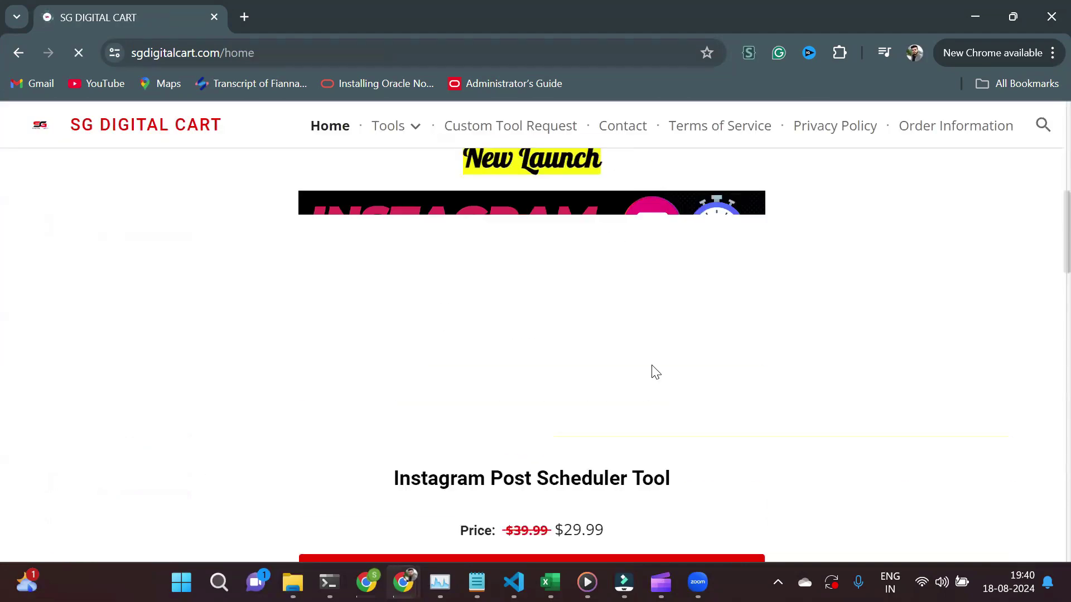
scroll(652, 366, "down", 4)
scroll(652, 366, "down", 1)
scroll(652, 367, "down", 2)
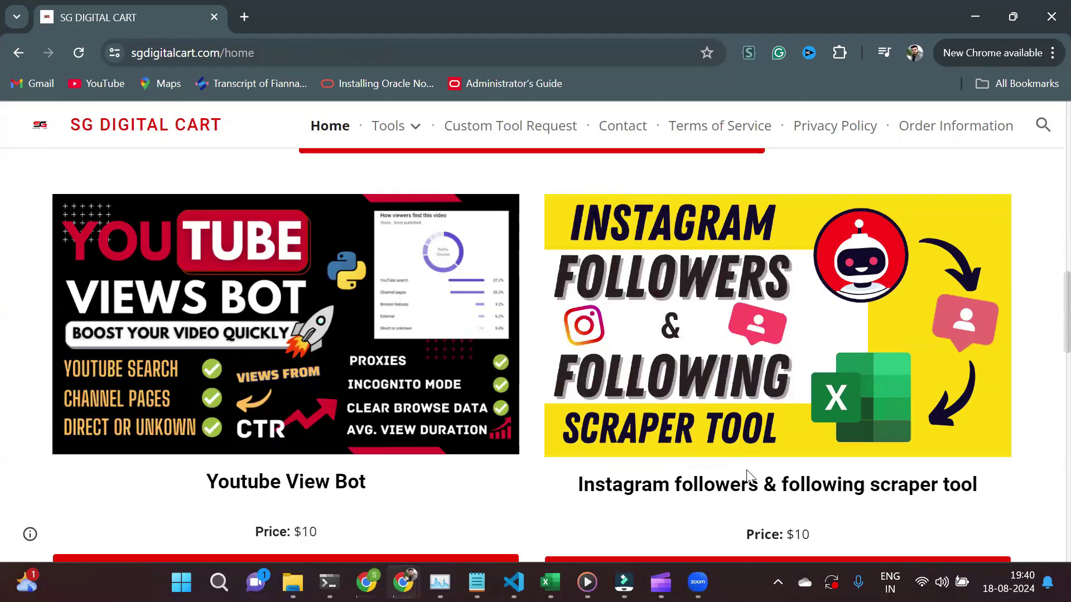
scroll(748, 484, "down", 4)
scroll(749, 491, "down", 2)
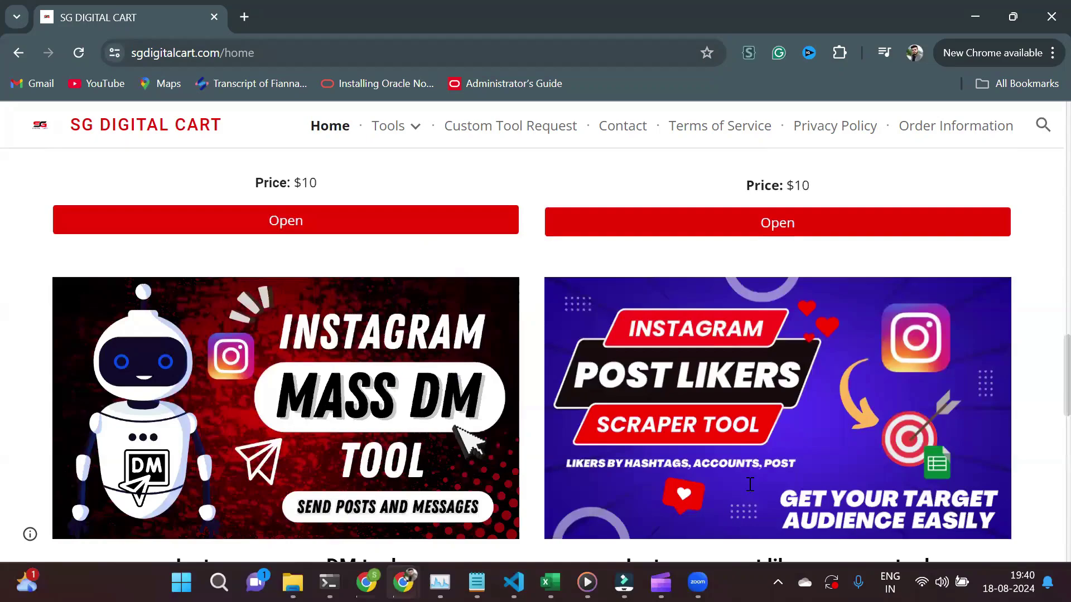
scroll(749, 491, "down", 3)
scroll(749, 491, "down", 3)
scroll(749, 491, "down", 6)
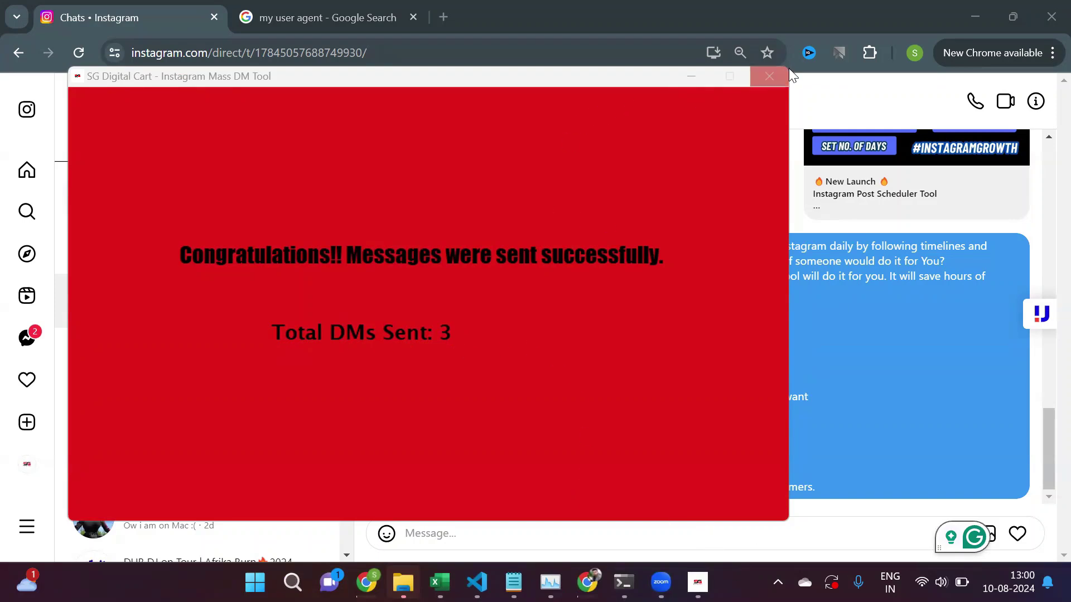
- Close the DM tool's success window and check the Post Scheduler promo in two recipient chats
left_click(769, 76)
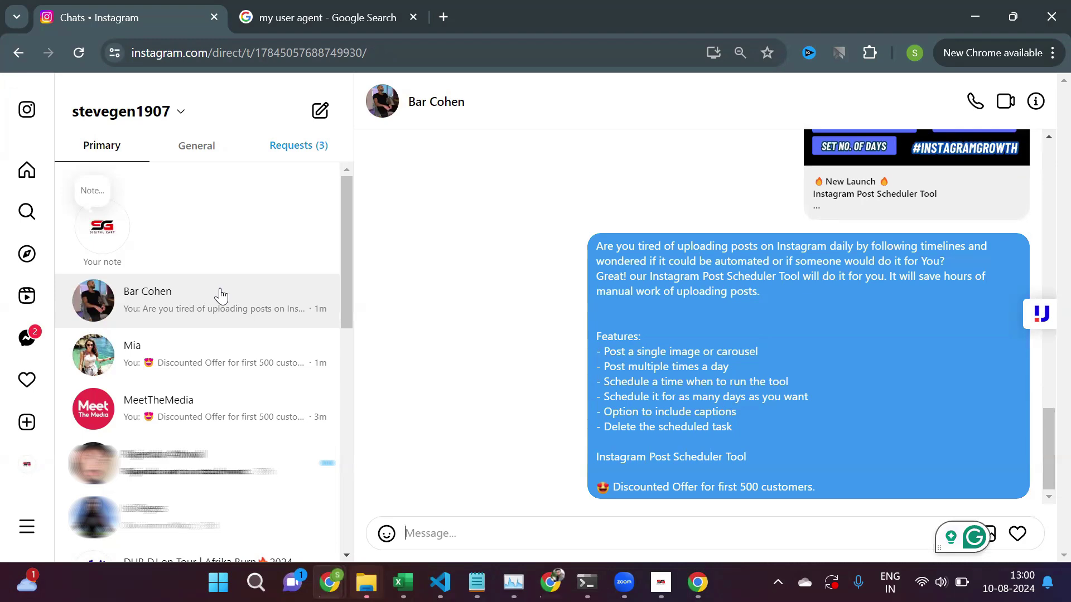
left_click(232, 385)
left_click(243, 312)
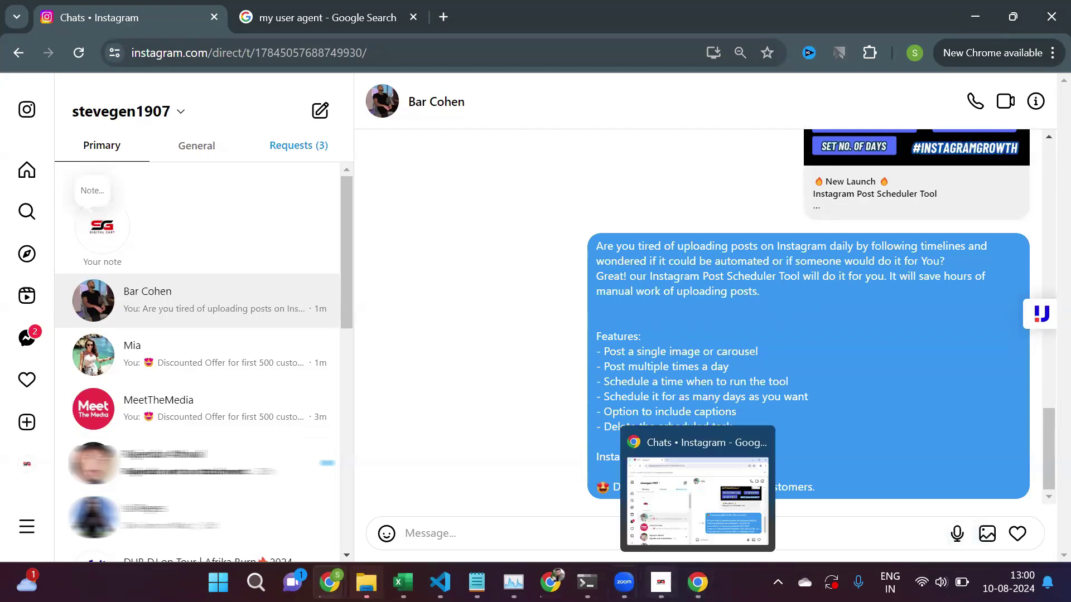
- Review messages_sent_users.txt in Notepad, confirming the three messaged accounts, then minimize it
left_click(661, 583)
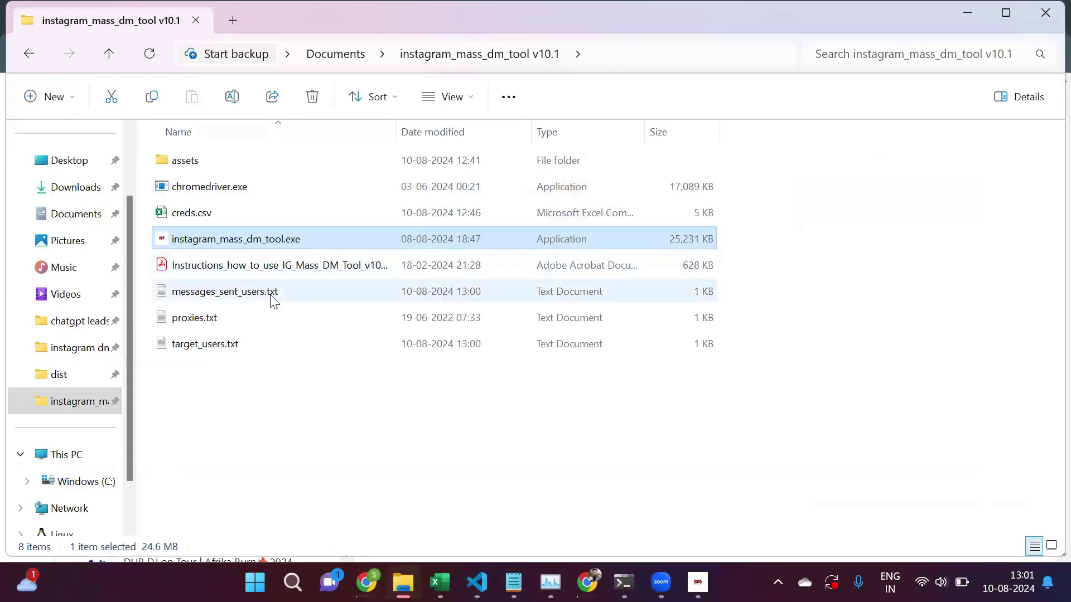
left_click(277, 301)
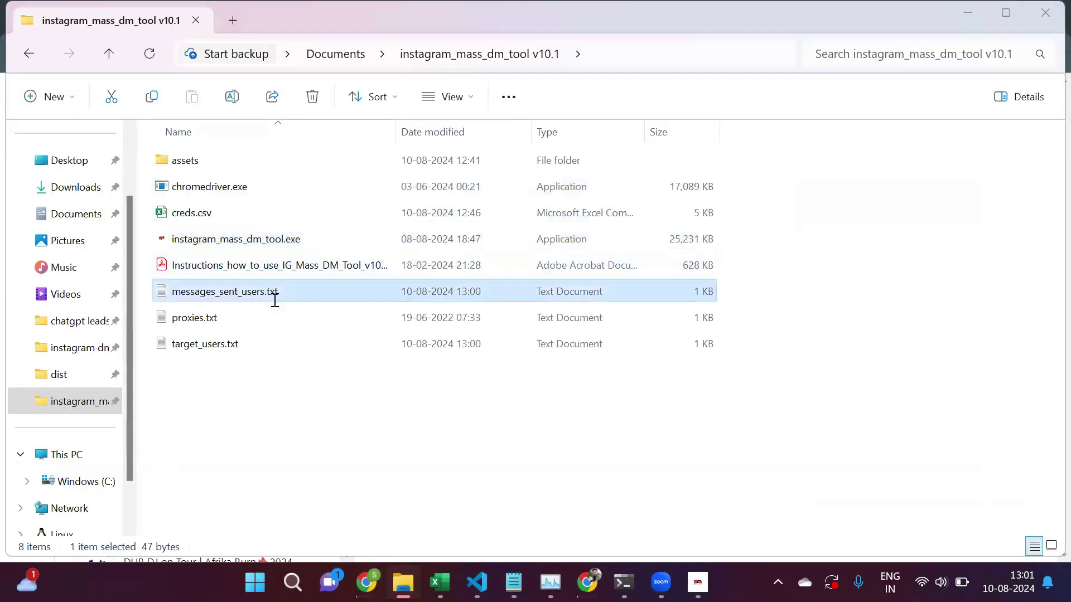
double_click(275, 300)
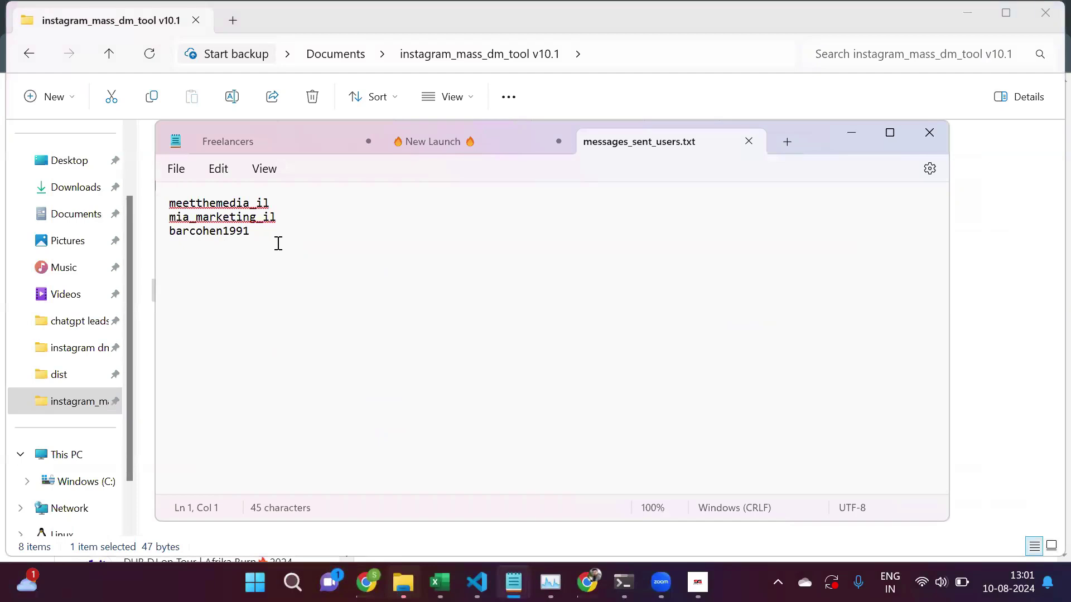
left_click(839, 139)
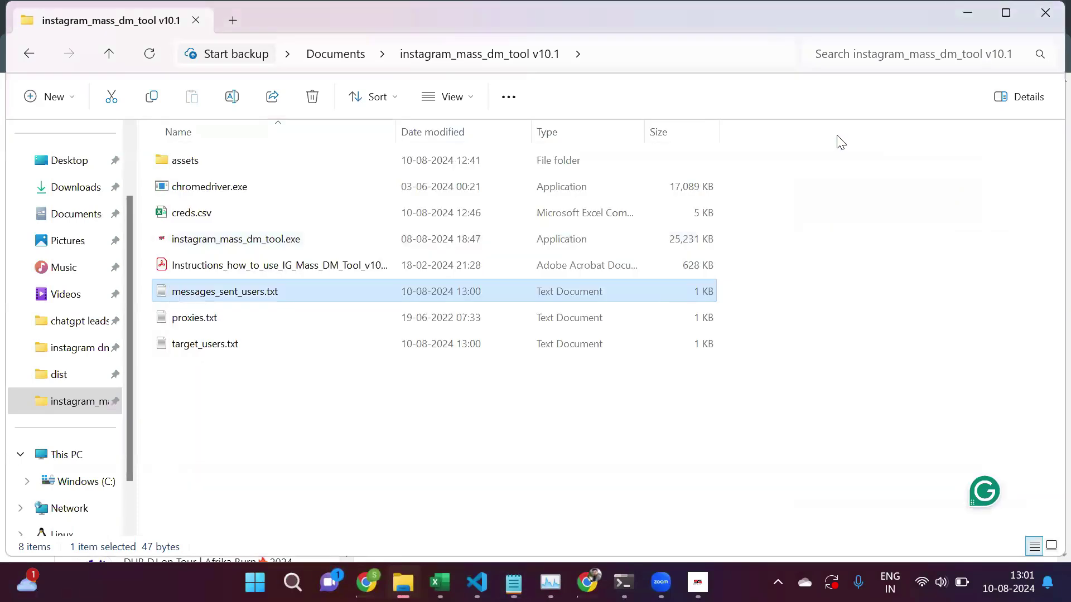
- Review target_users.txt, with one username remaining, then minimize Notepad and clear the file selection
double_click(284, 350)
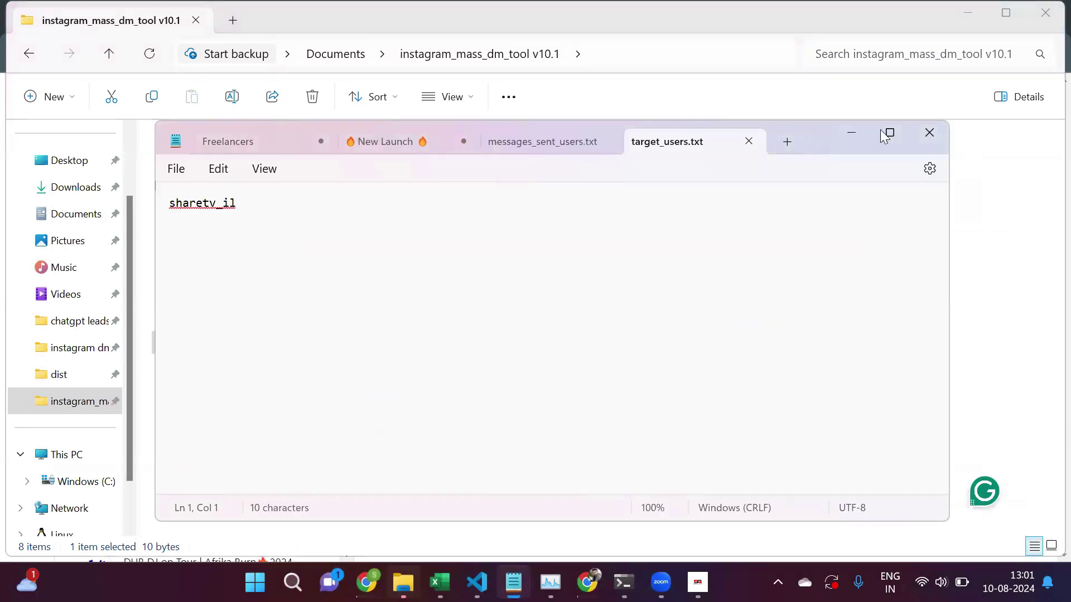
left_click(859, 135)
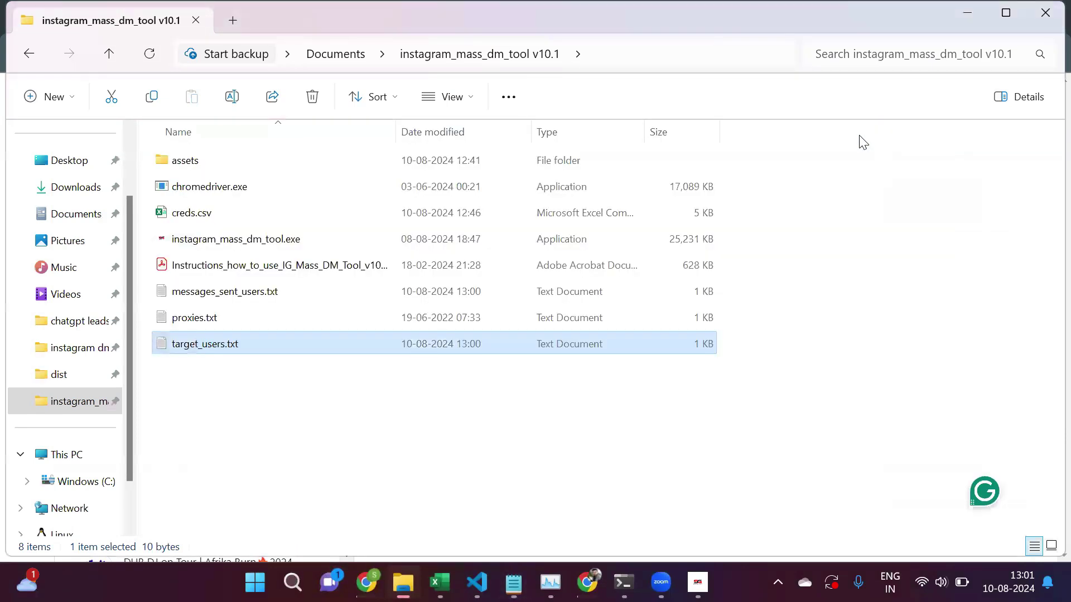
left_click(507, 439)
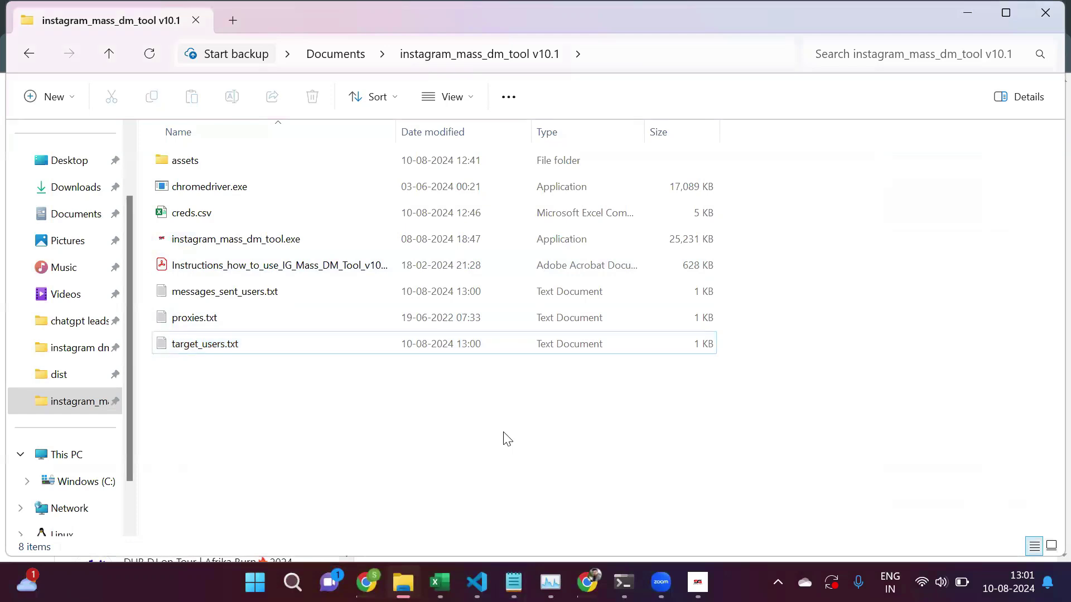